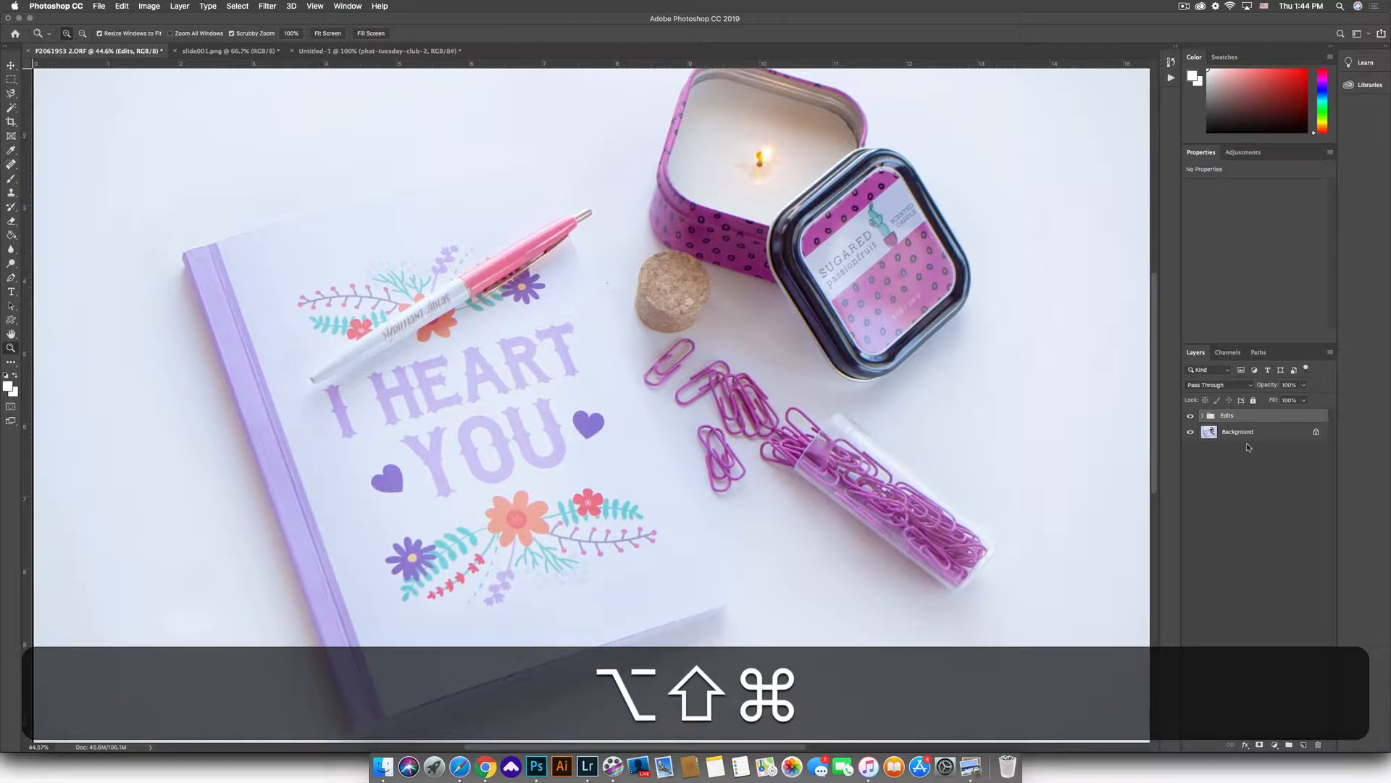
Step: Stamp all visible layers into a new merged layer above the Edits group and name it Sharpen
key("alt+shift+super+e")
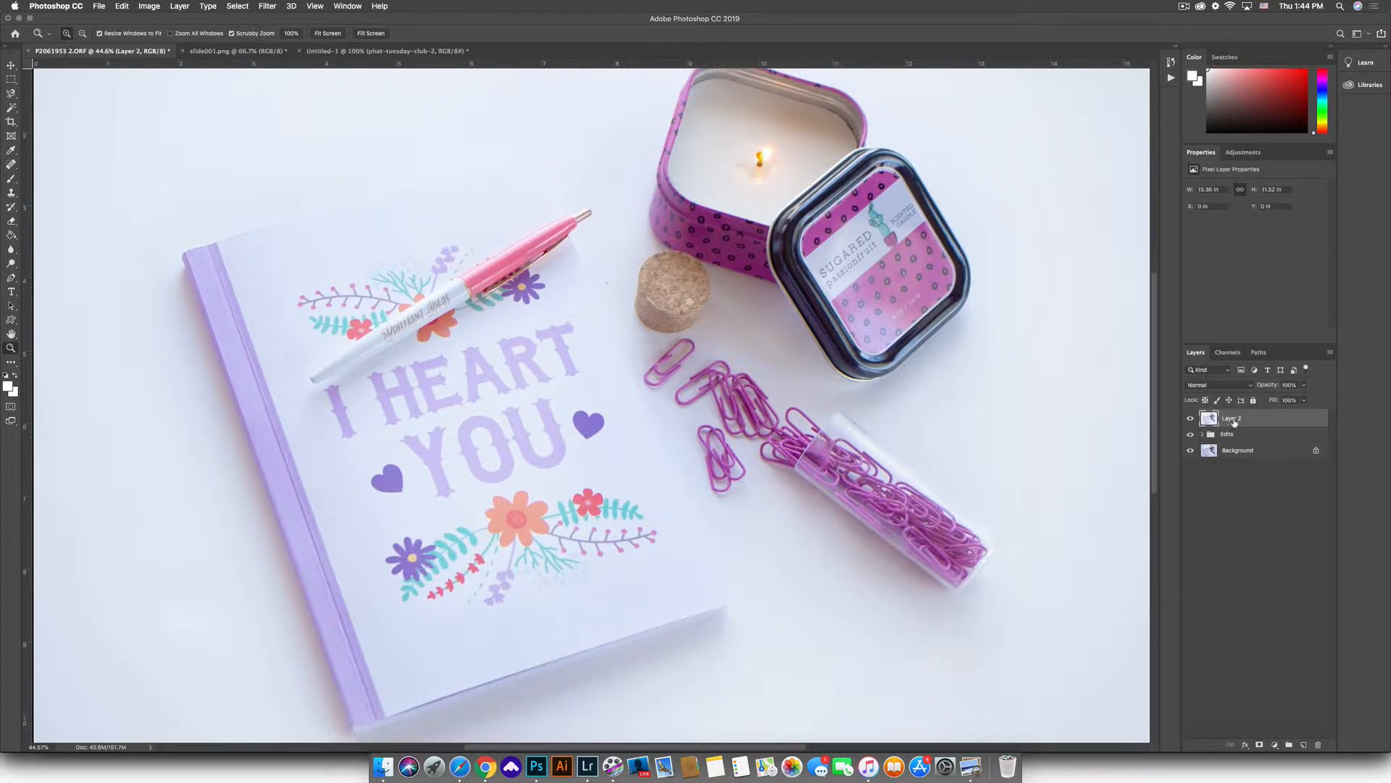
double_click(1233, 419)
type("Sharpen")
key("Return")
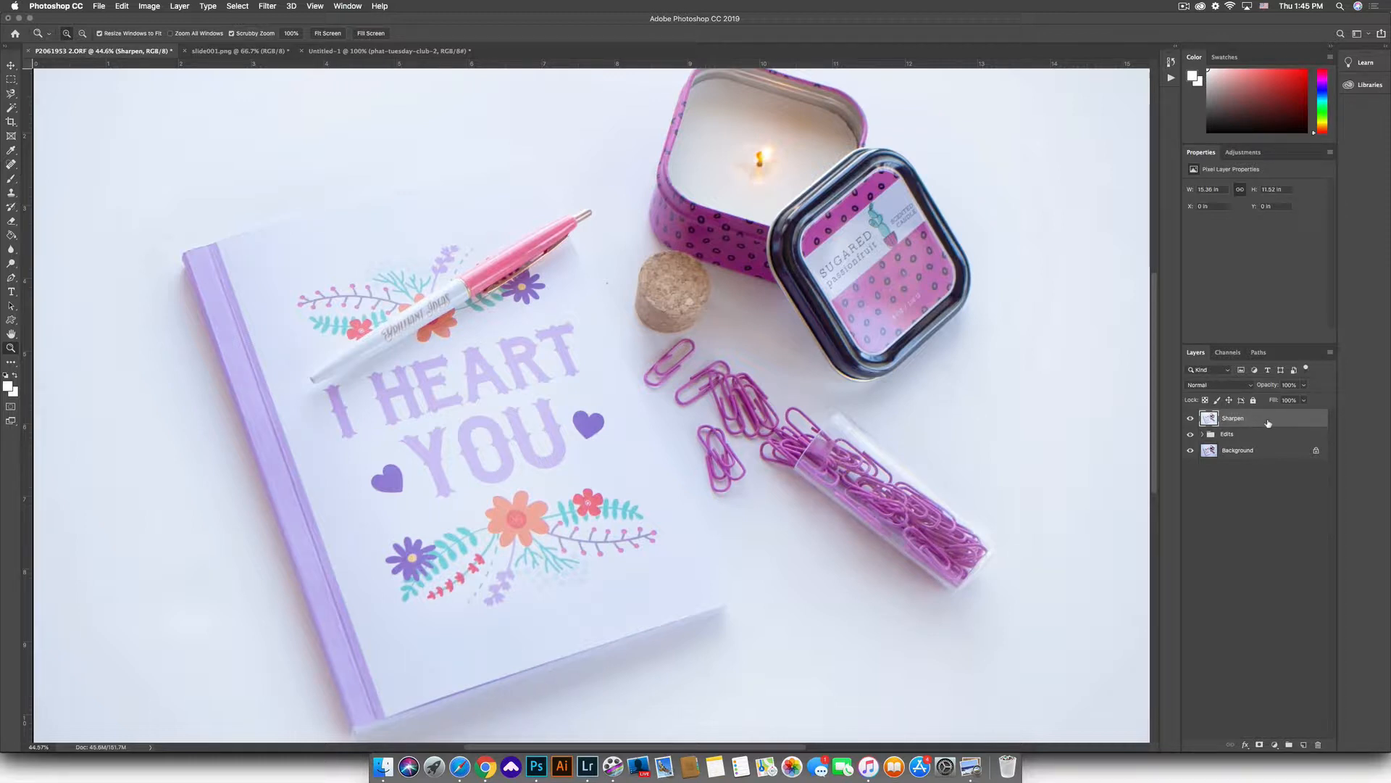
Step: Convert the Sharpen layer to a smart object and apply a High Pass filter with a radius of about 1.4 pixels
right_click(1268, 424)
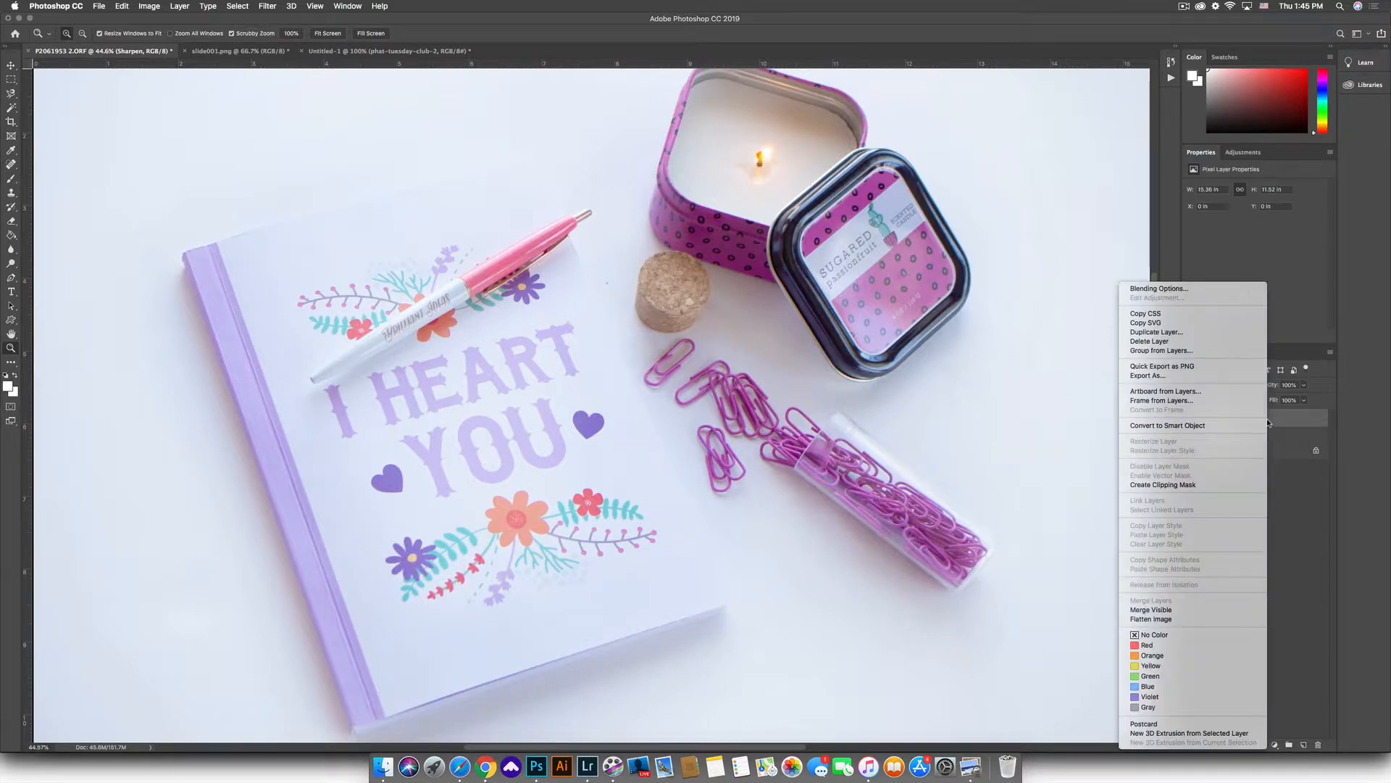
left_click(1216, 425)
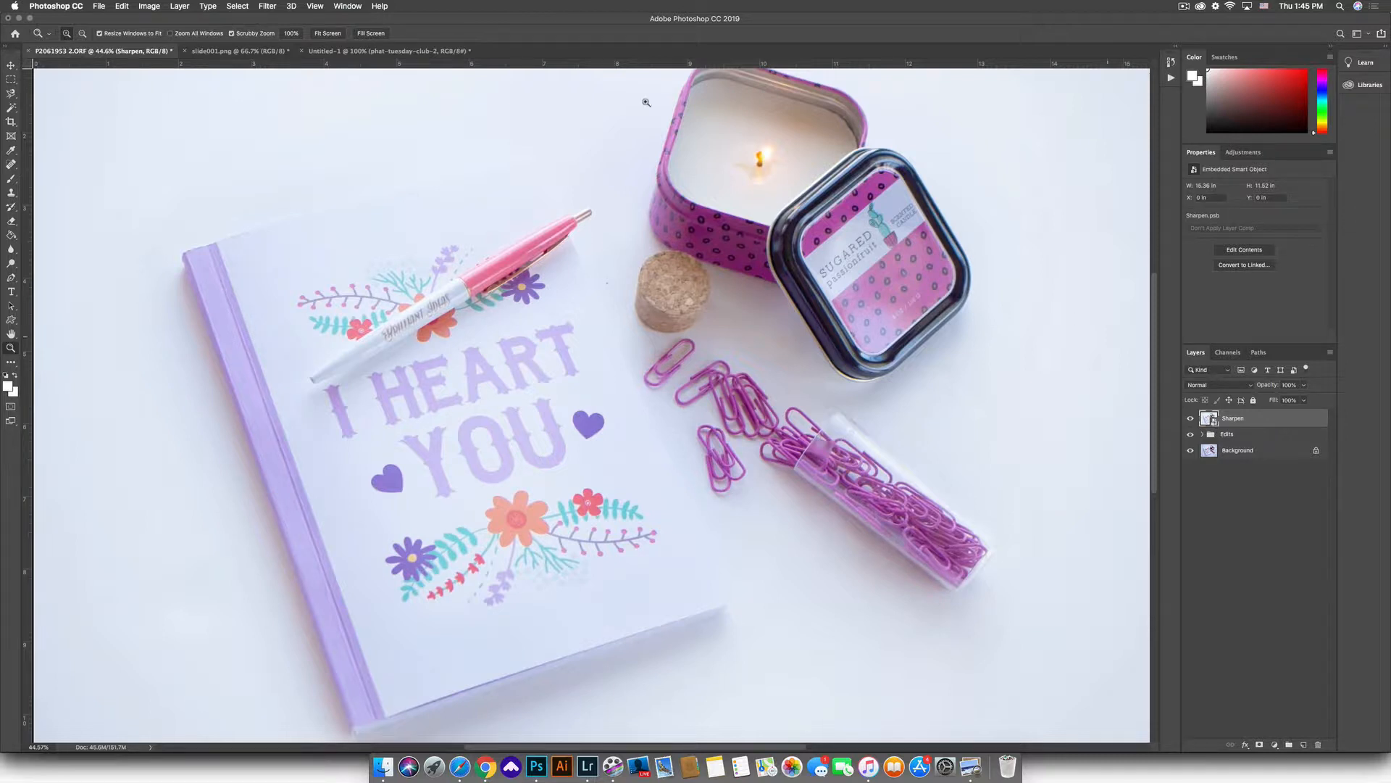
left_click(268, 7)
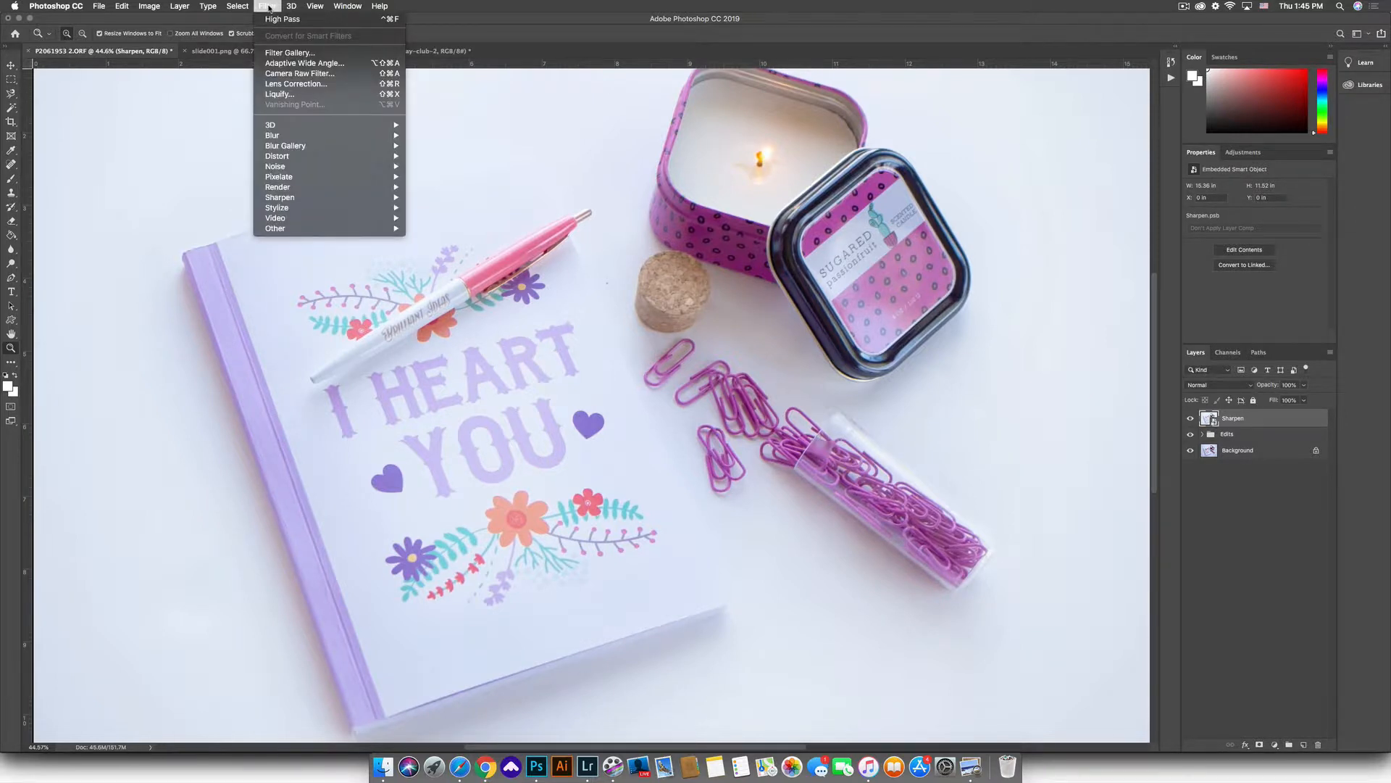
mouse_move(351, 229)
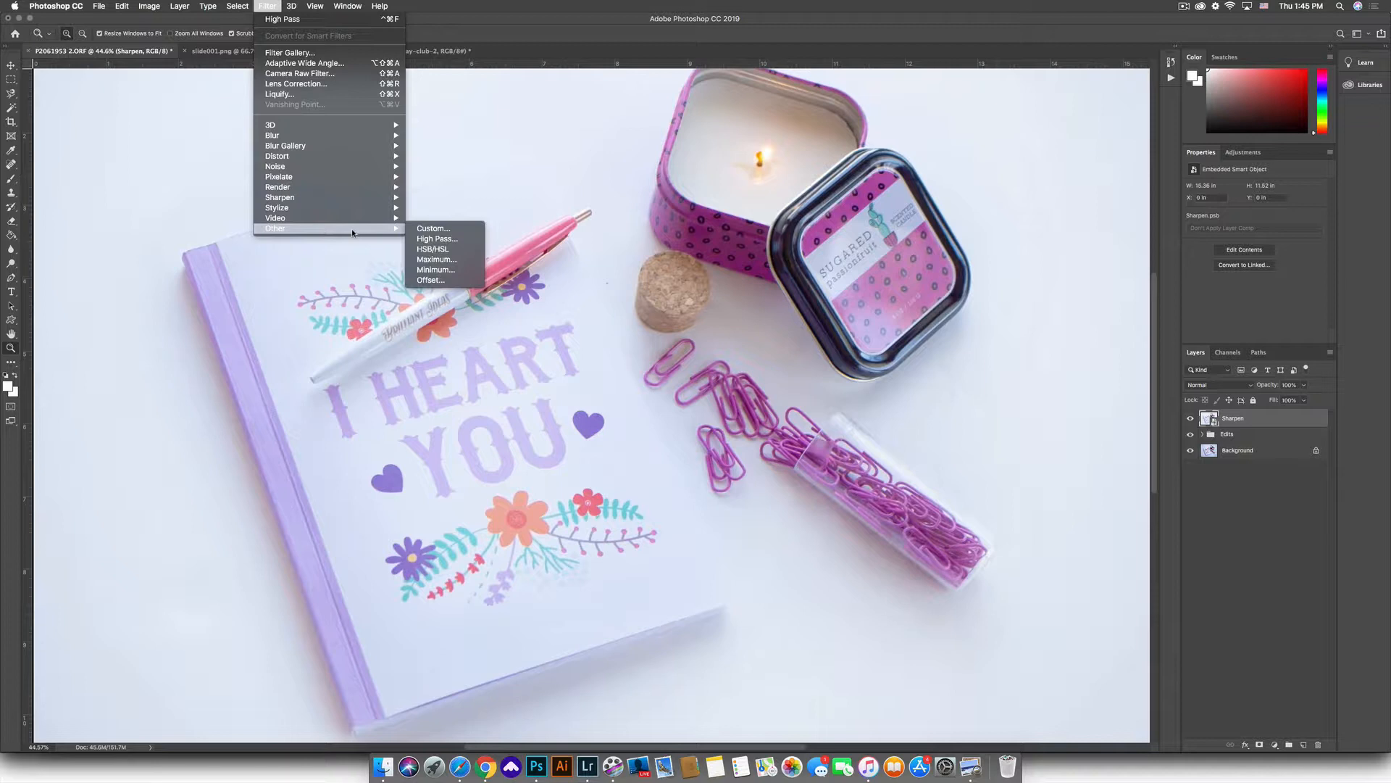
left_click(433, 239)
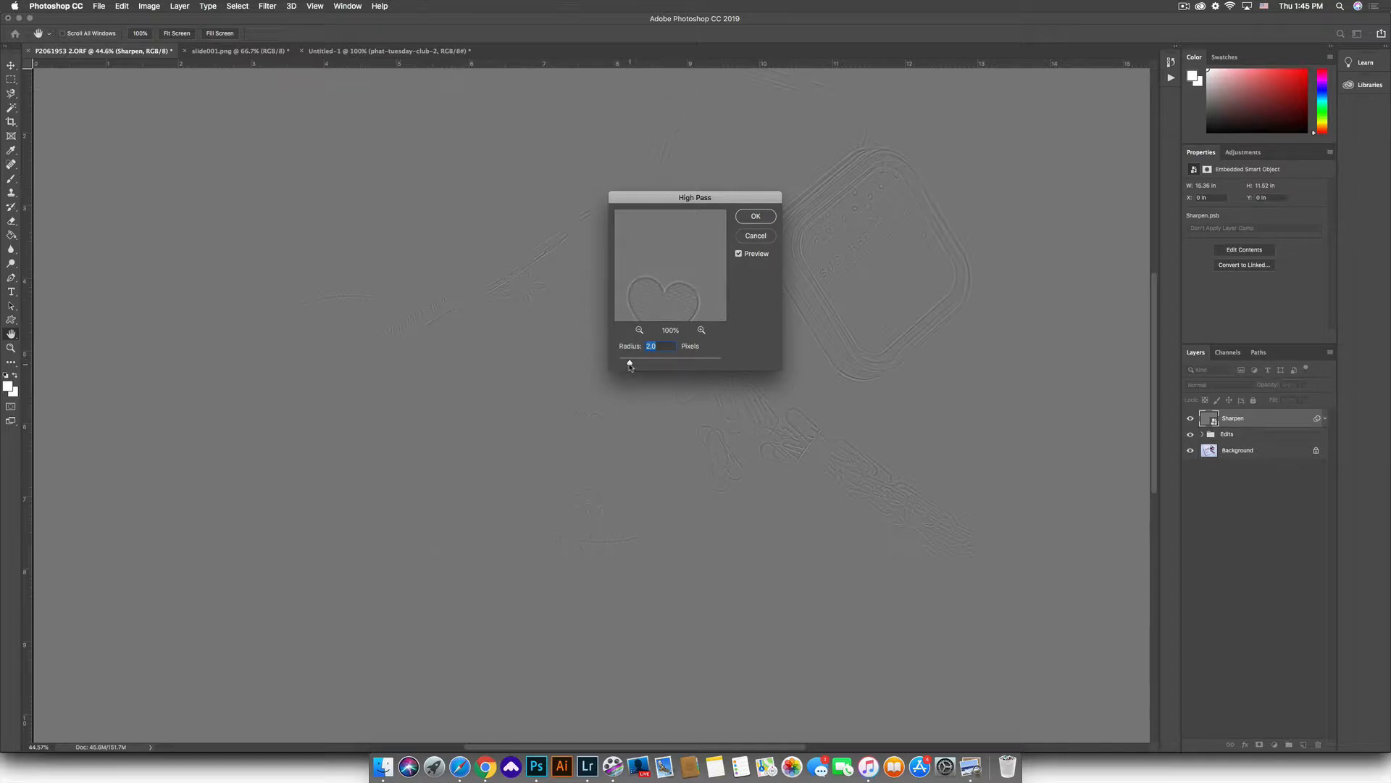
left_click_drag(630, 366, 636, 367)
left_click_drag(635, 367, 642, 366)
left_click_drag(642, 366, 630, 367)
left_click_drag(629, 365, 628, 364)
left_click(755, 216)
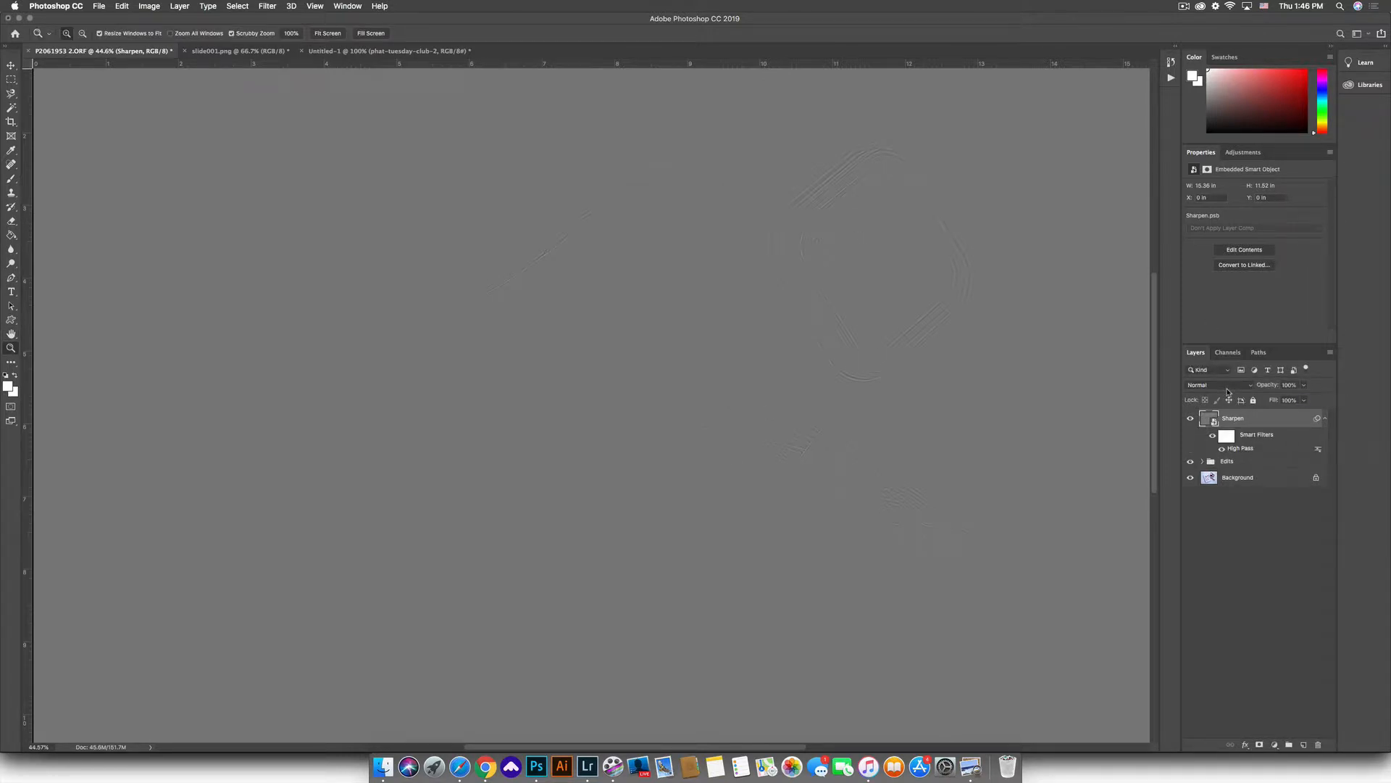
Step: Set the Sharpen layer's blend mode to Overlay and compare the photo with the layer hidden and shown
left_click(1229, 390)
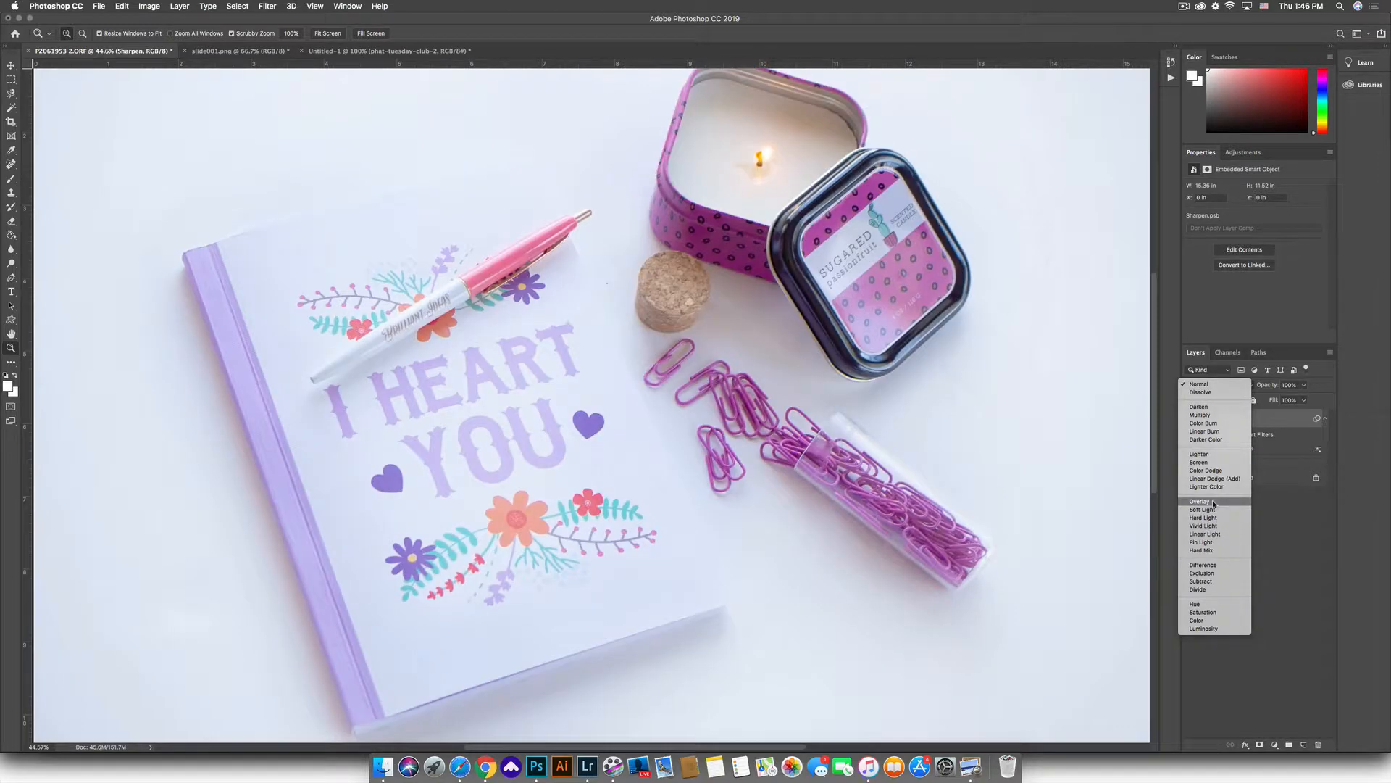
left_click(1214, 501)
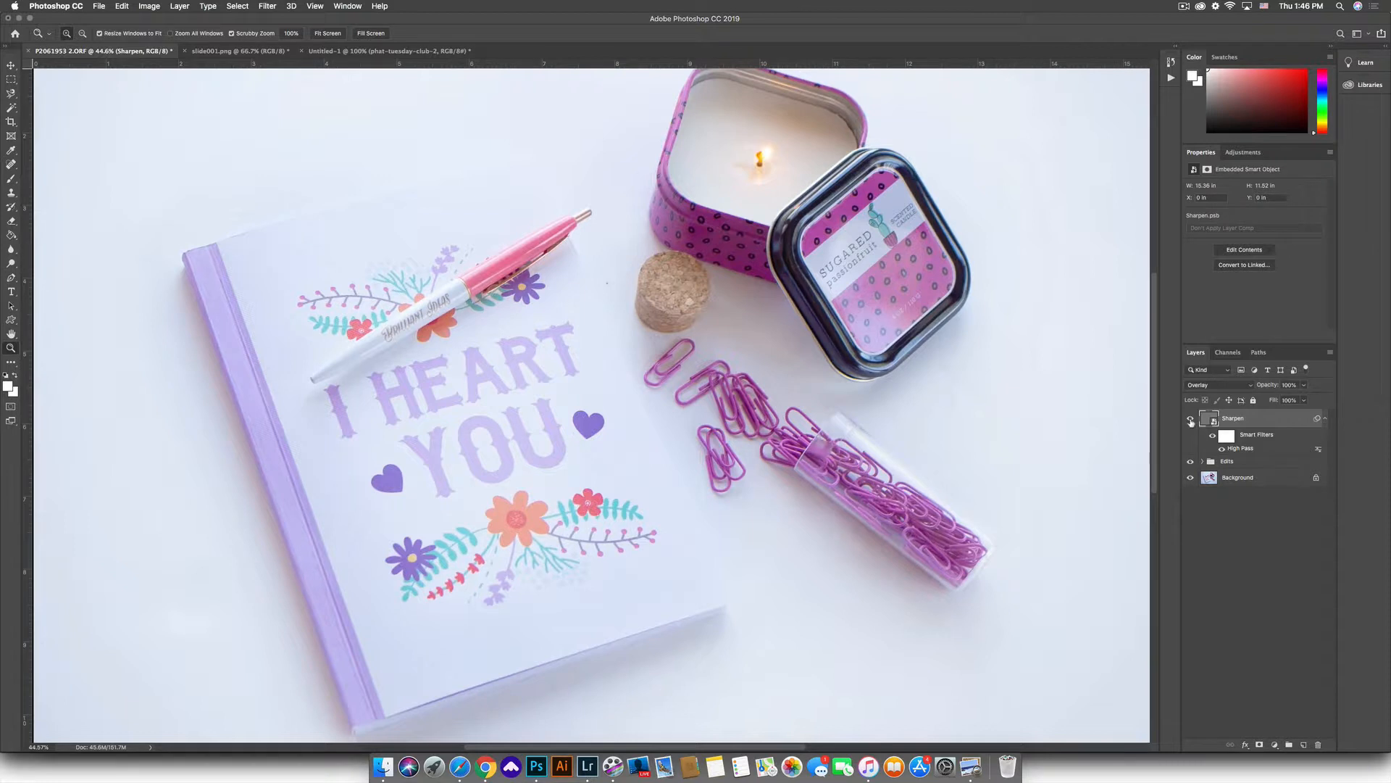
left_click(1191, 420)
left_click(1190, 420)
Step: Raise the radius of the Sharpen layer's High Pass smart filter to about 2.3 pixels
double_click(1235, 449)
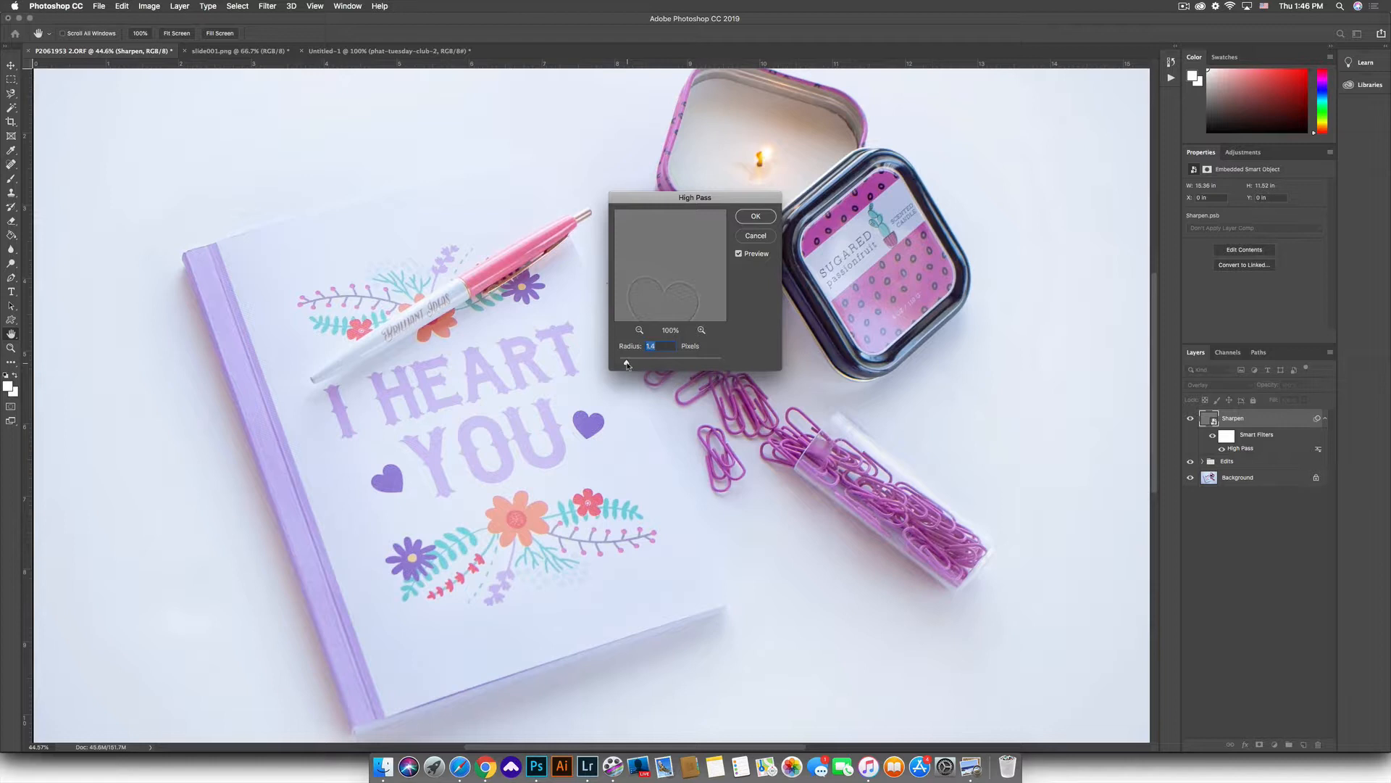
left_click_drag(628, 365, 632, 365)
left_click(753, 217)
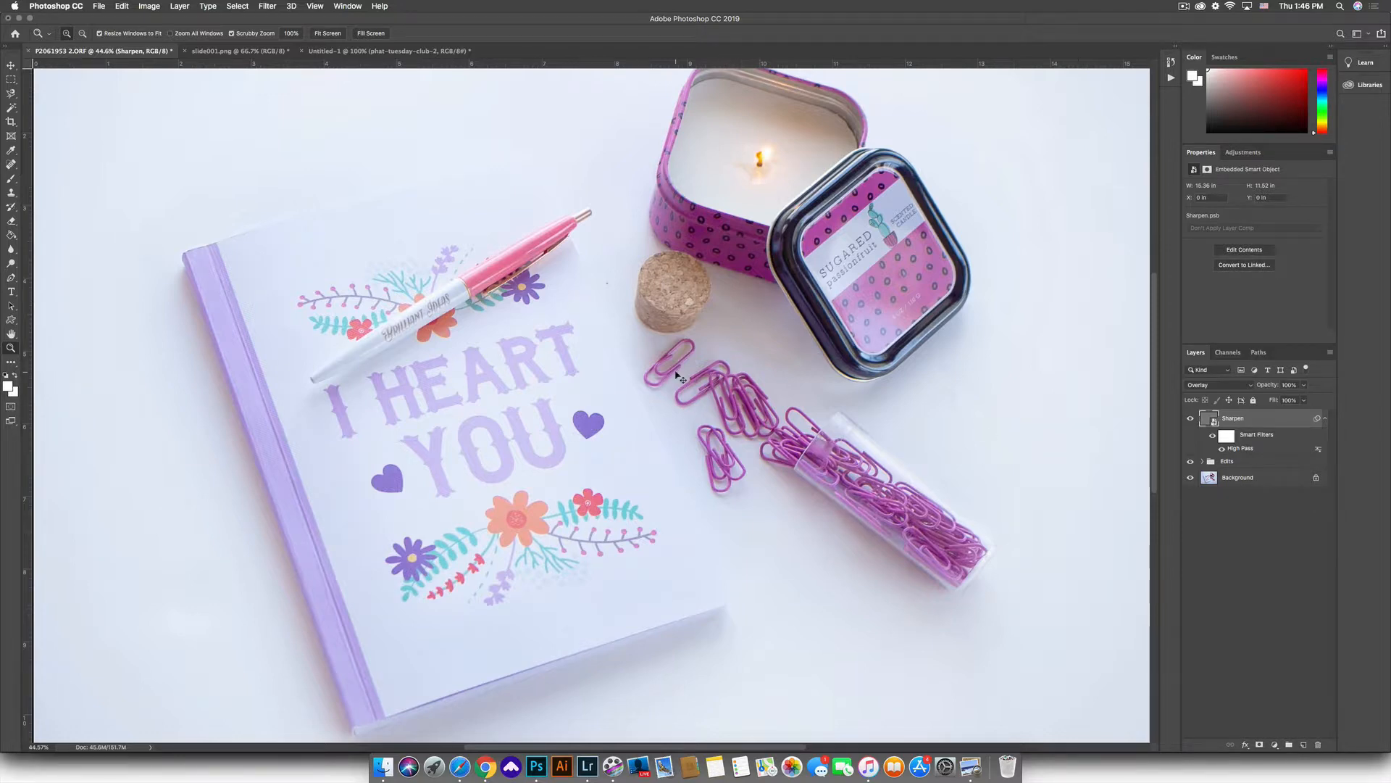
Step: Inspect the sharpening at 100% magnification by comparing the photo with the Sharpen layer hidden and shown
key("super+equal")
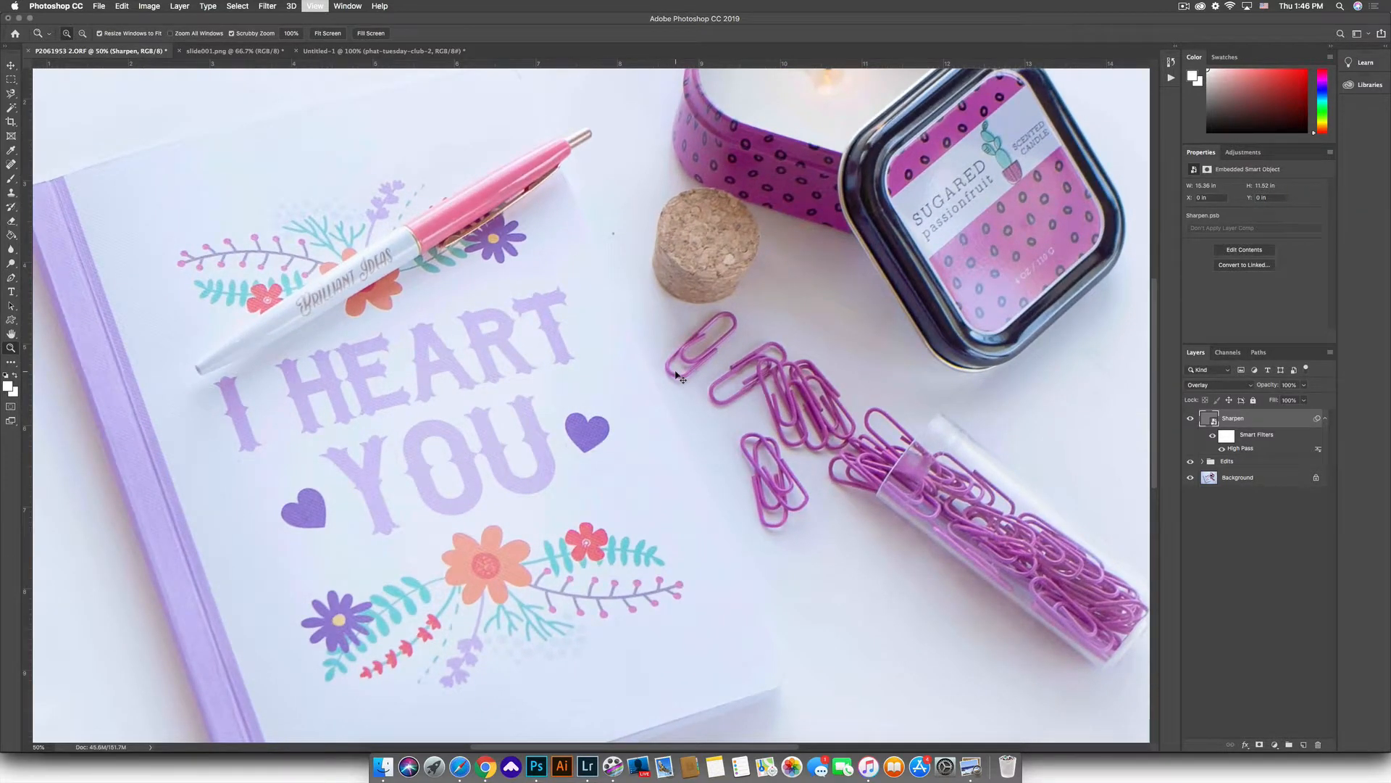
key("super+1")
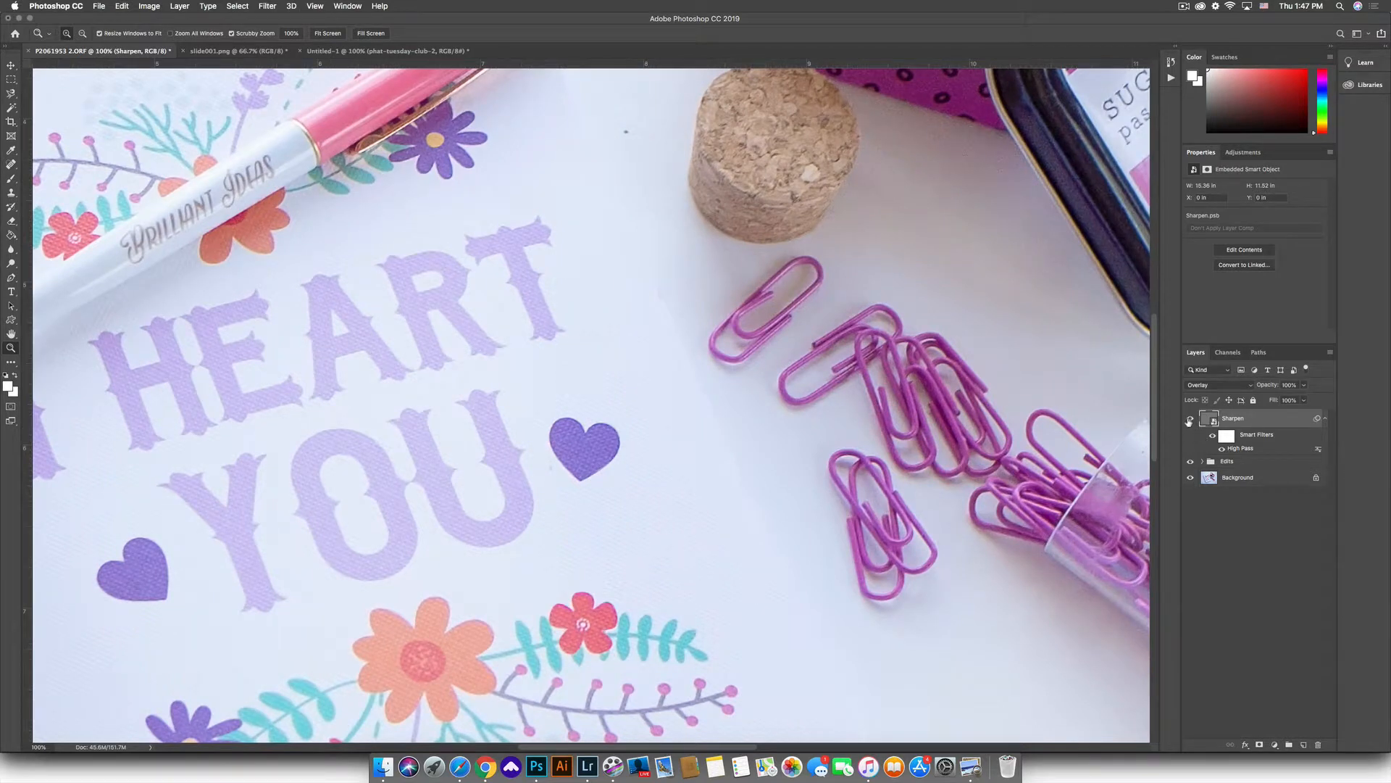
left_click(1189, 420)
left_click(1189, 421)
key("super+minus")
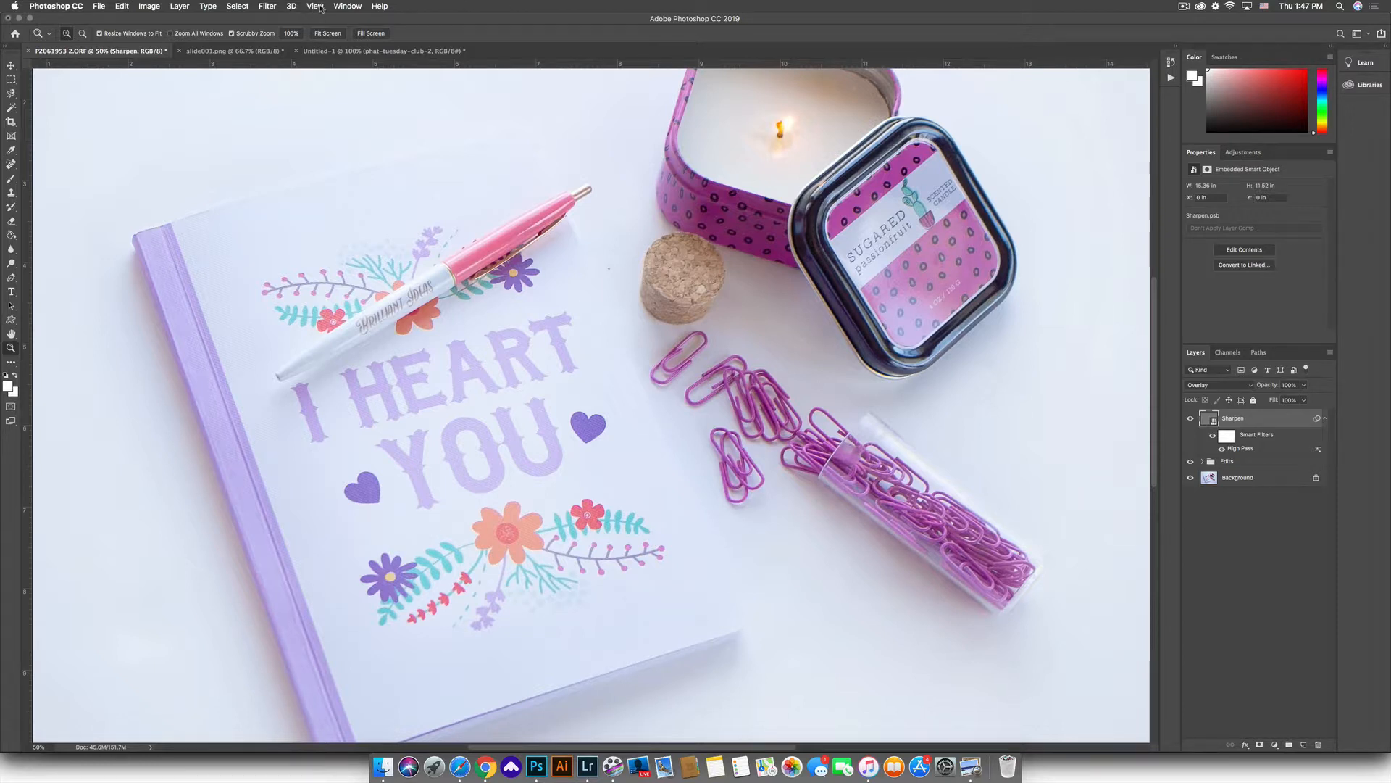
Step: Show the Actions panel and create a new action set named My Cool Actions
left_click(345, 5)
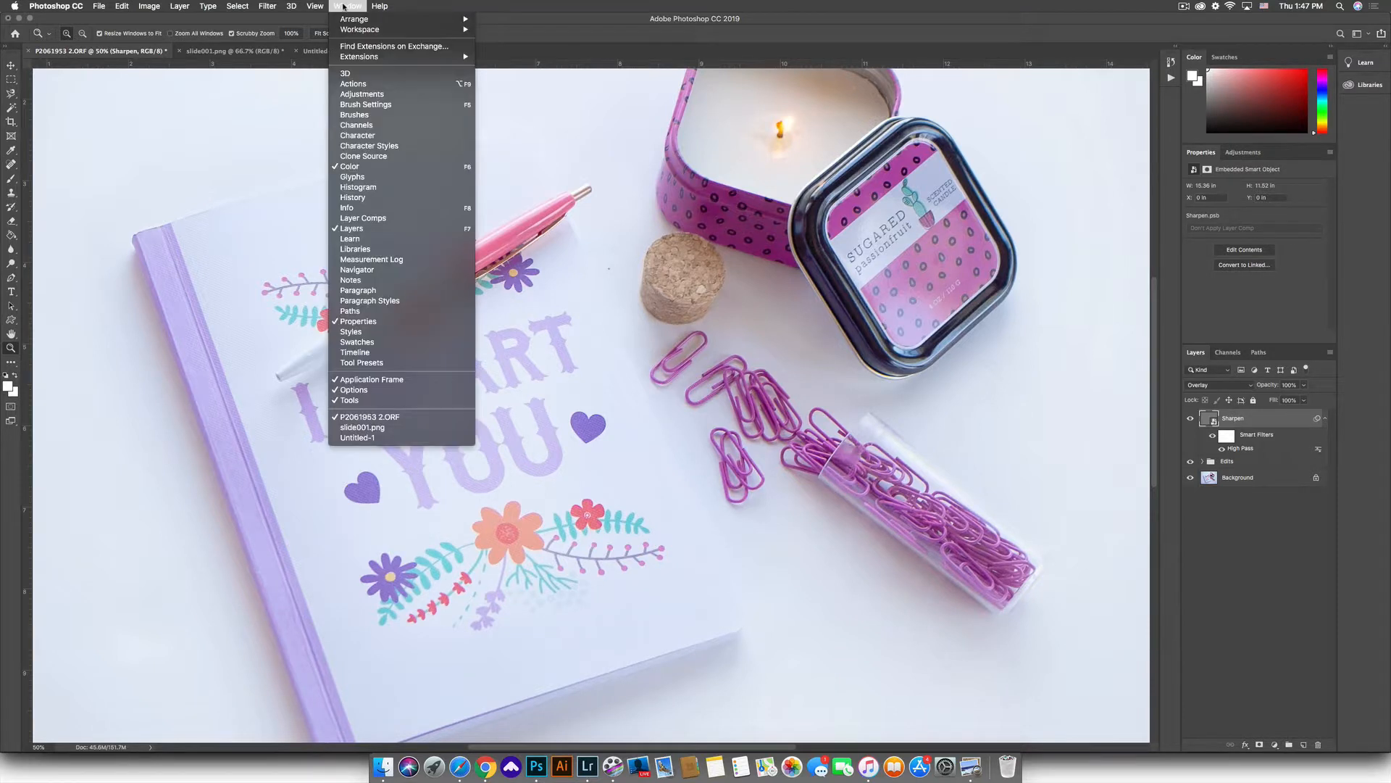
left_click(353, 83)
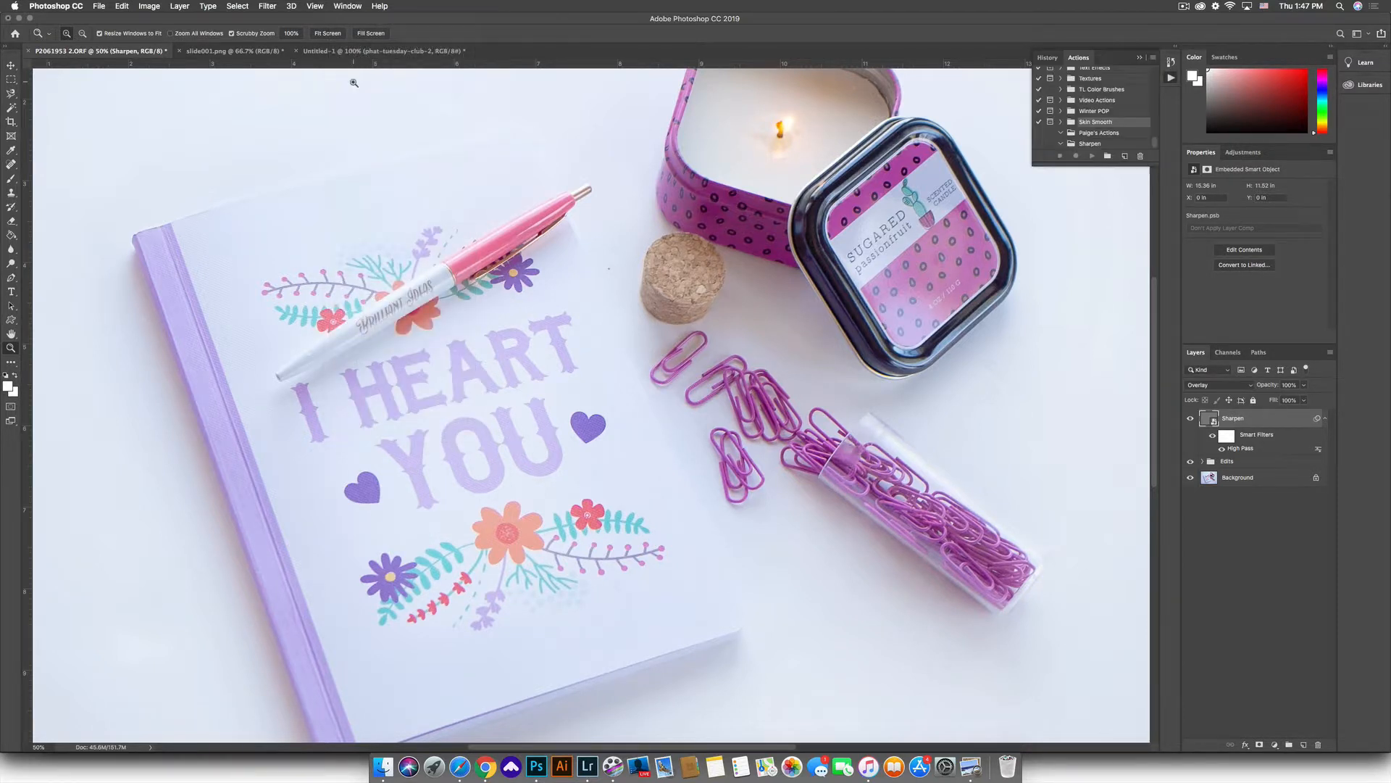
left_click(1153, 61)
left_click(1206, 94)
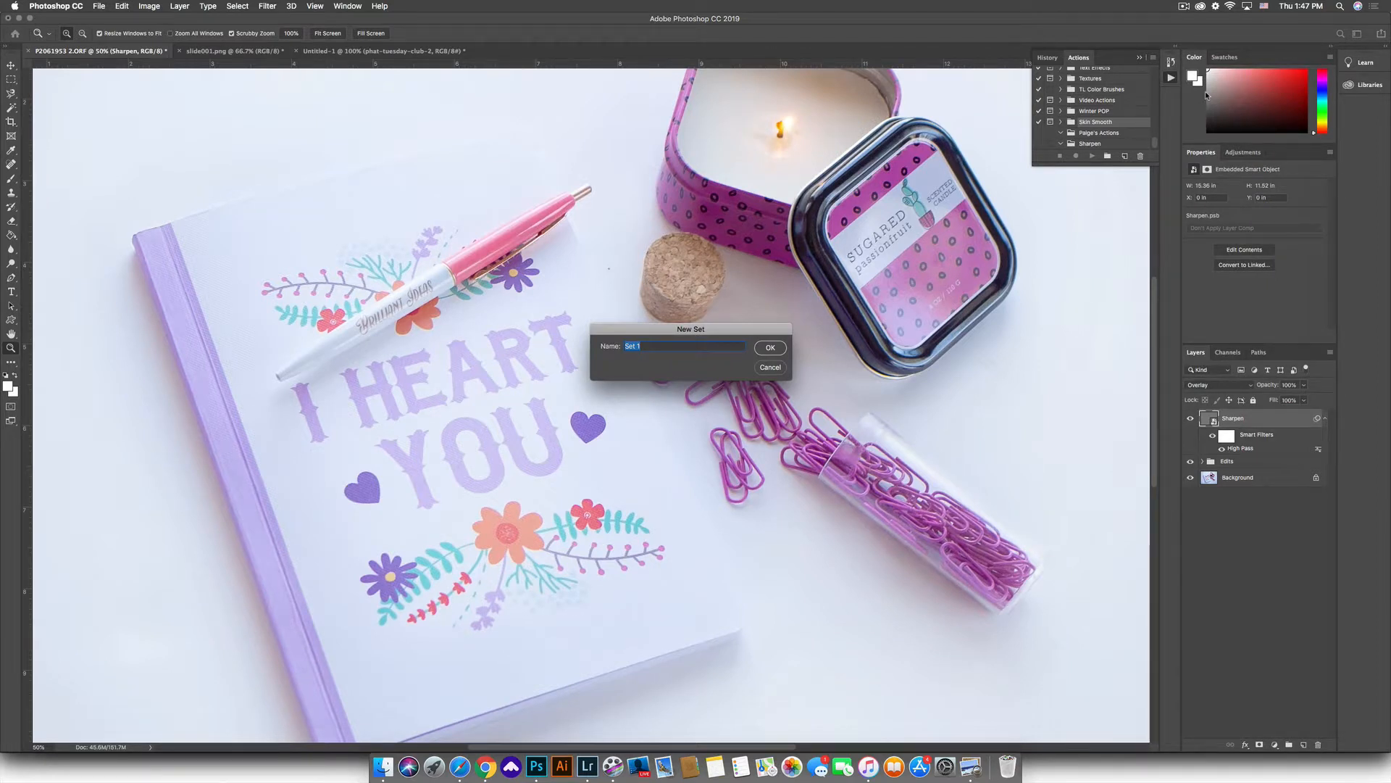
type("My Cool Actions")
left_click(770, 349)
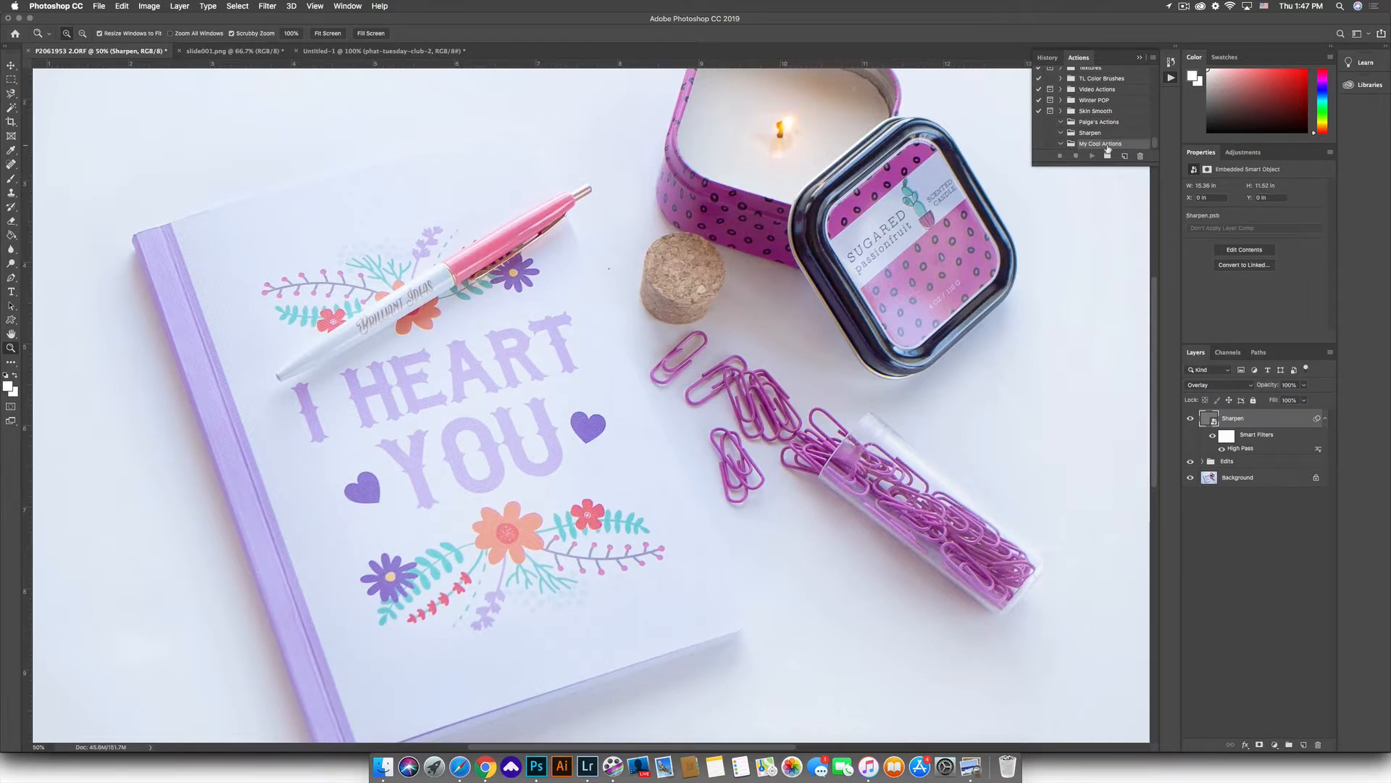
Step: Create a new action named Sharpen in the My Cool Actions set and start recording it
left_click(1153, 61)
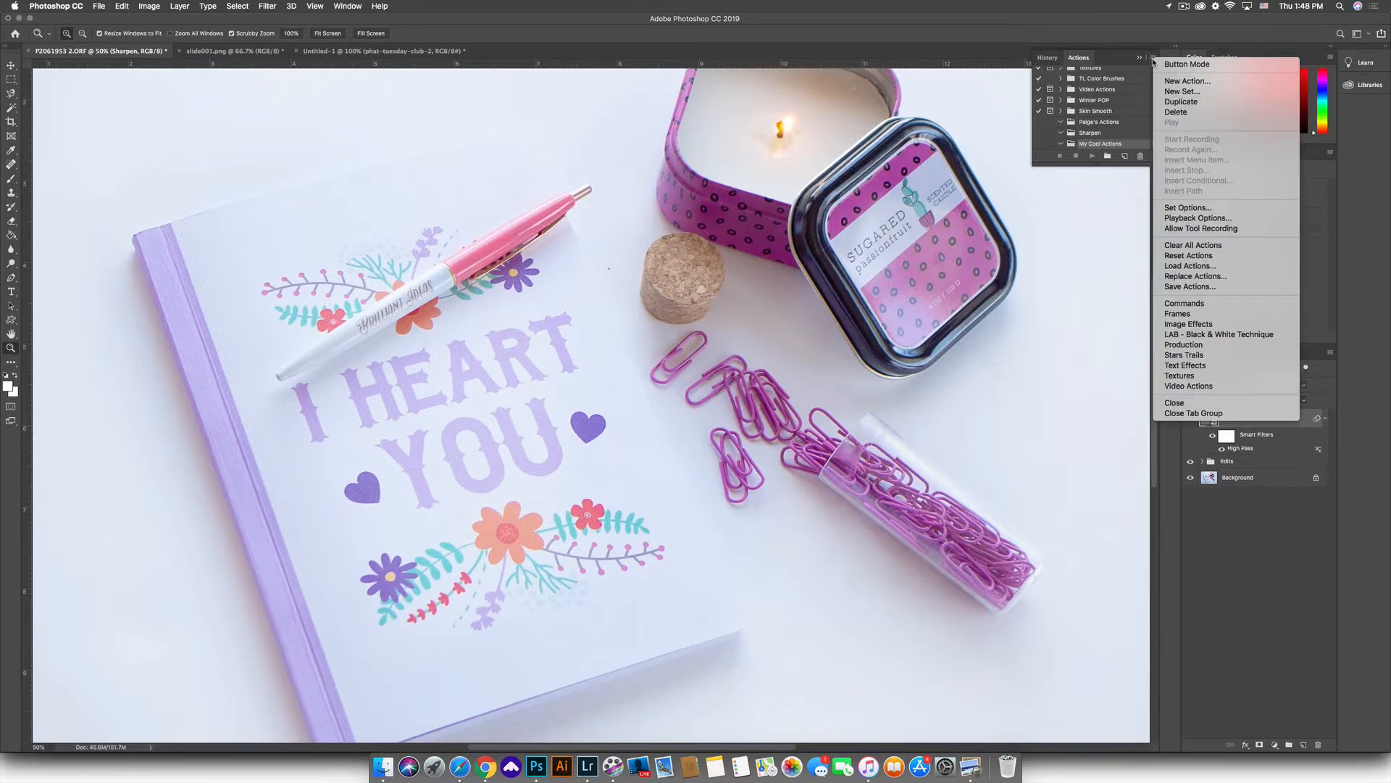
left_click(1177, 79)
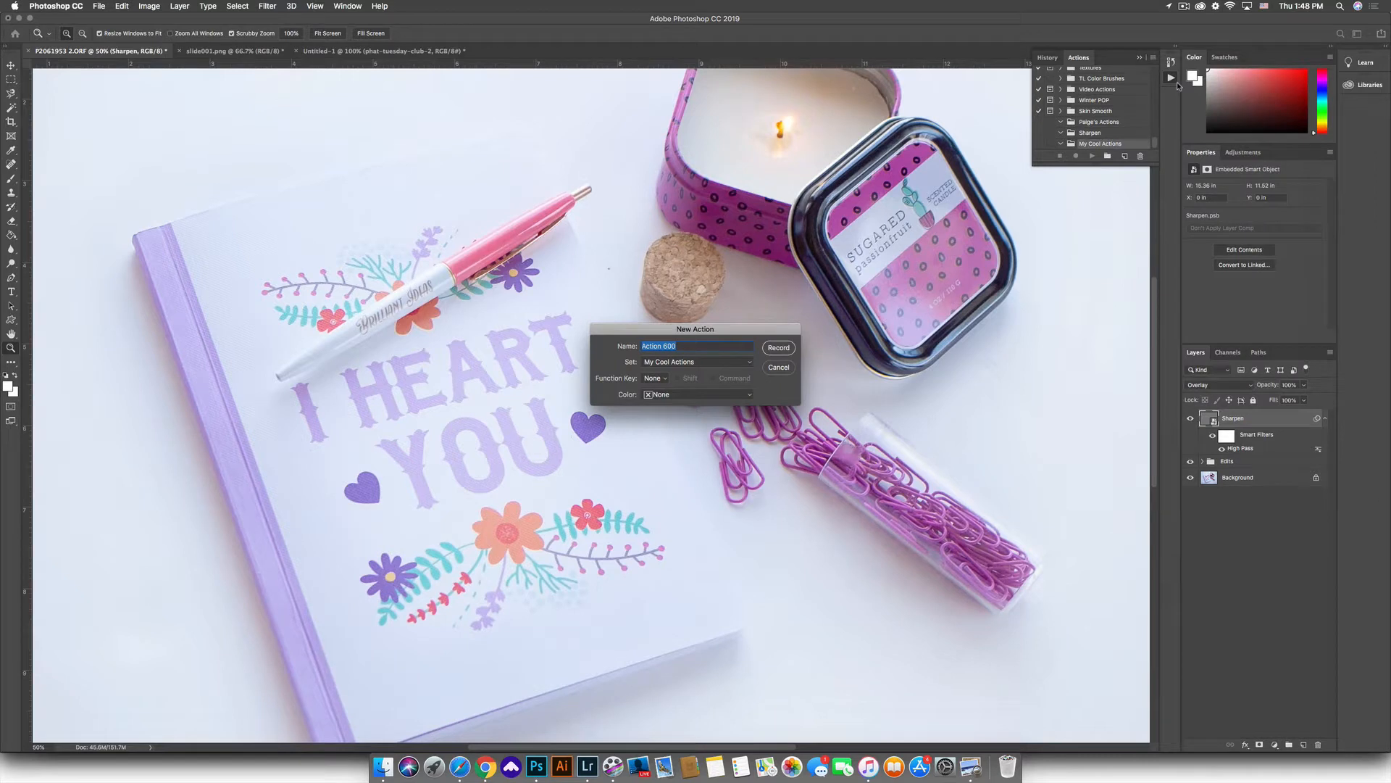
type("Sharpen")
left_click(777, 348)
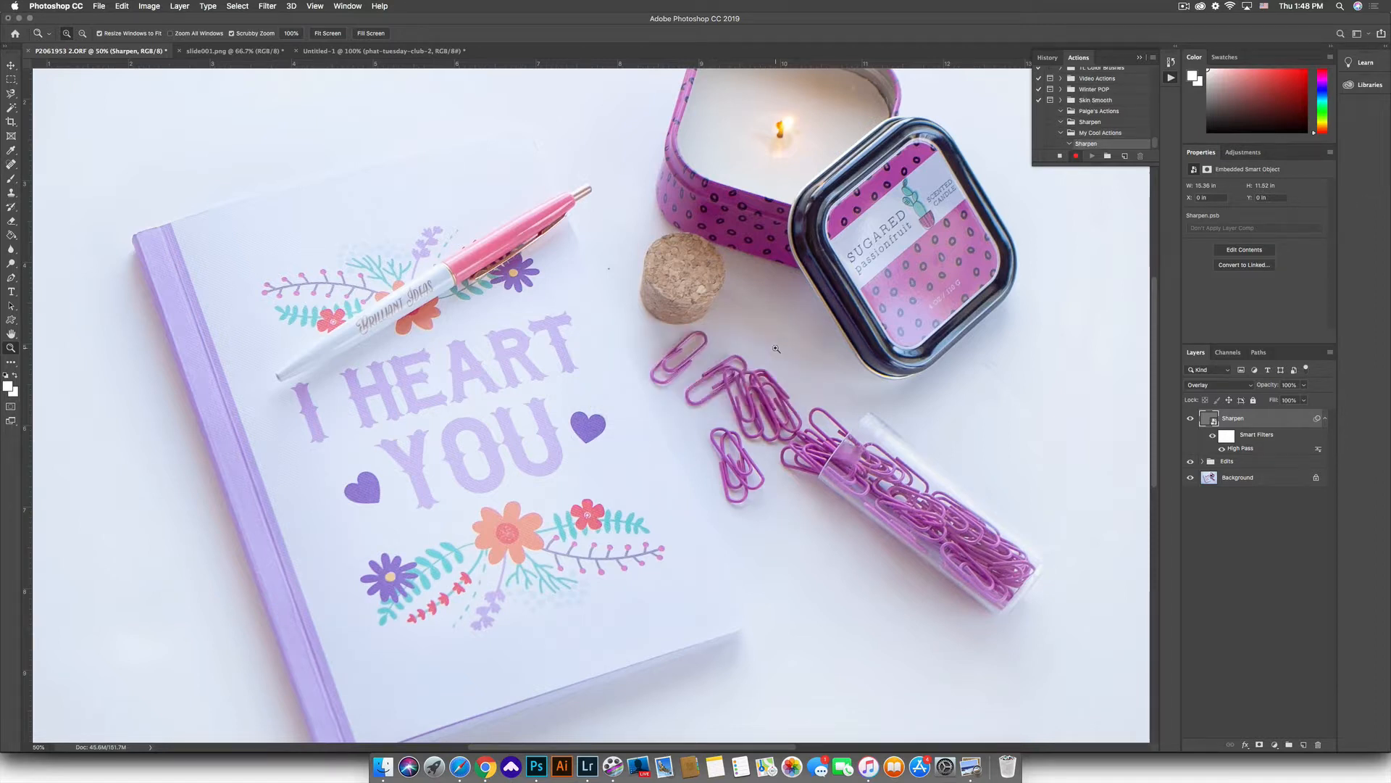
Step: Pause the action recording to delete the existing Sharpen layer, and resume recording
left_click(1060, 156)
key("Delete")
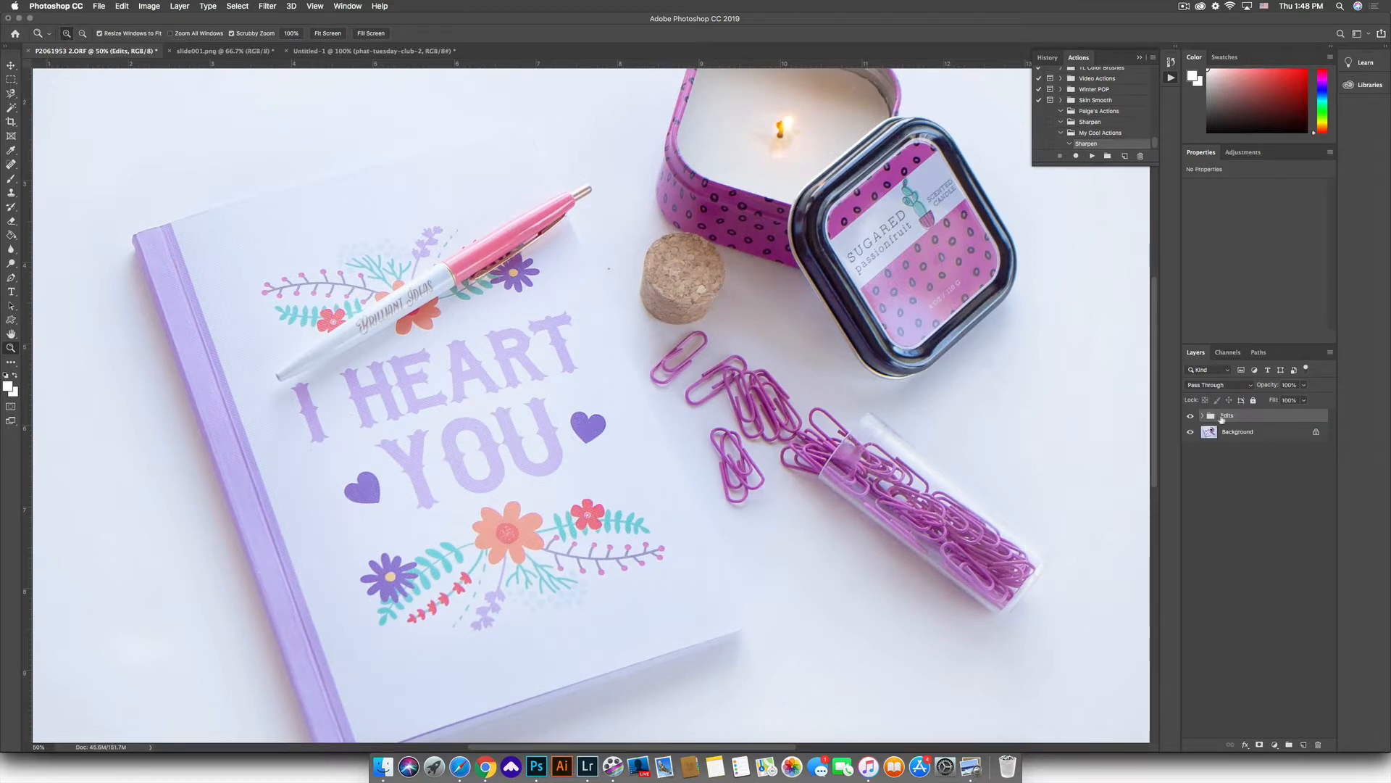
left_click(1076, 156)
Step: Record stamping all visible layers into a new merged layer and renaming it Sharpen
key("super+alt+shift+e")
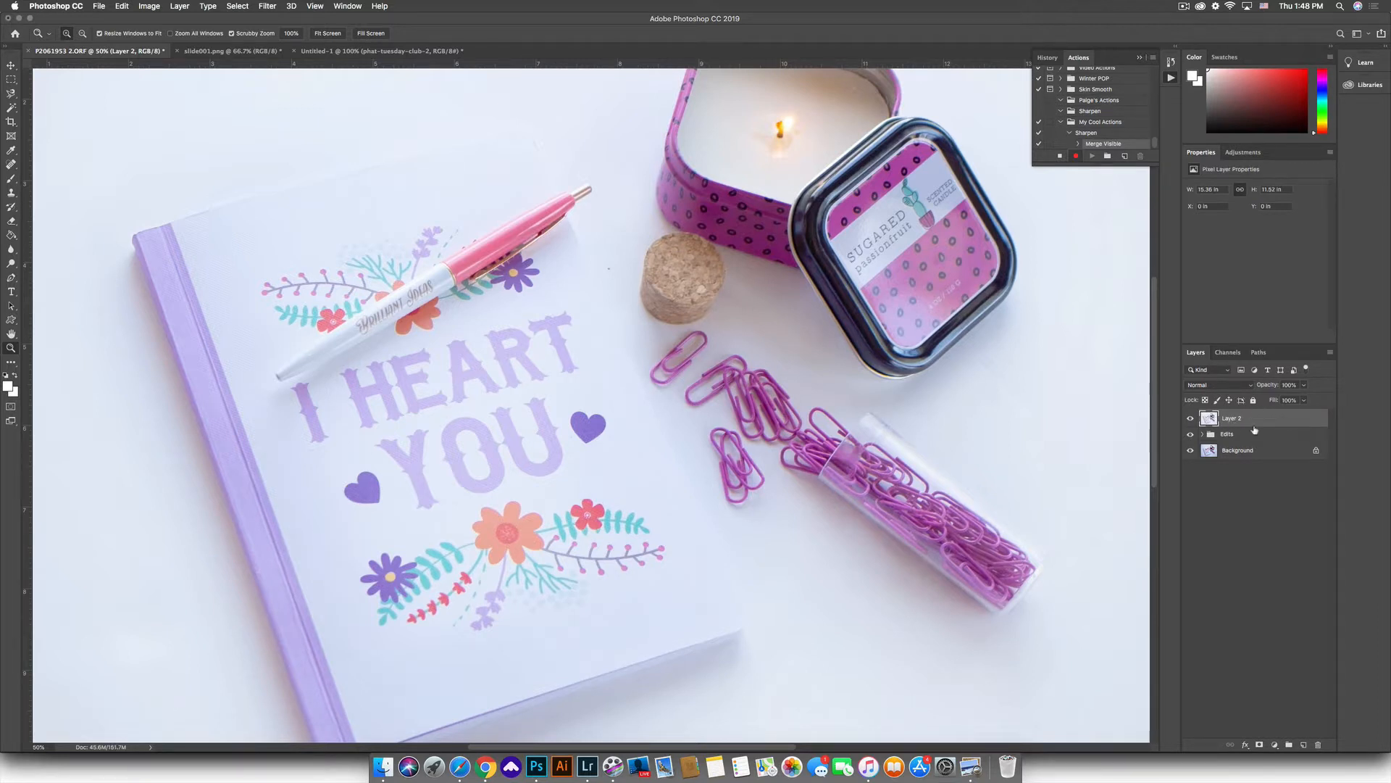
double_click(1231, 418)
type("Sharpen")
key("Return")
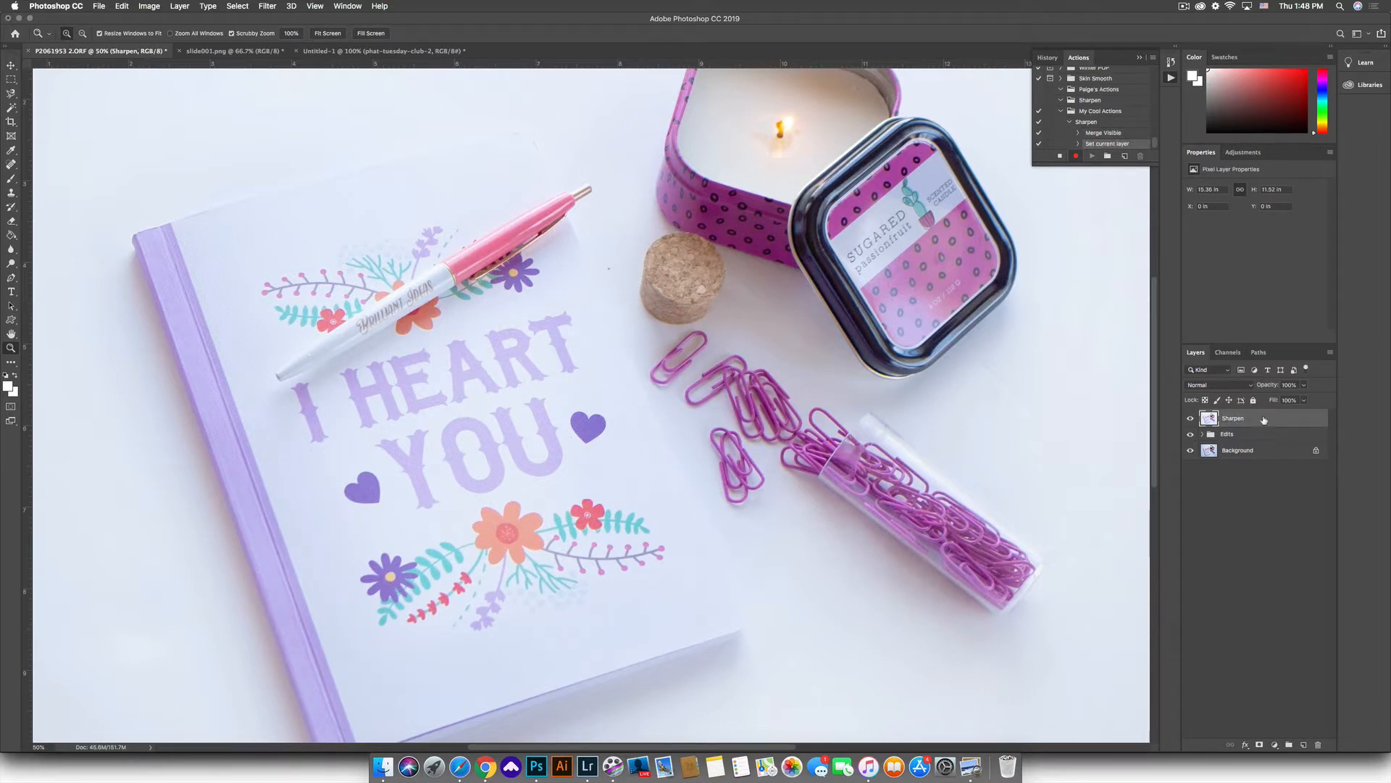
Step: Record converting the Sharpen layer to a smart object and applying a High Pass filter with a 1.5 pixel radius
right_click(1264, 421)
left_click(1207, 426)
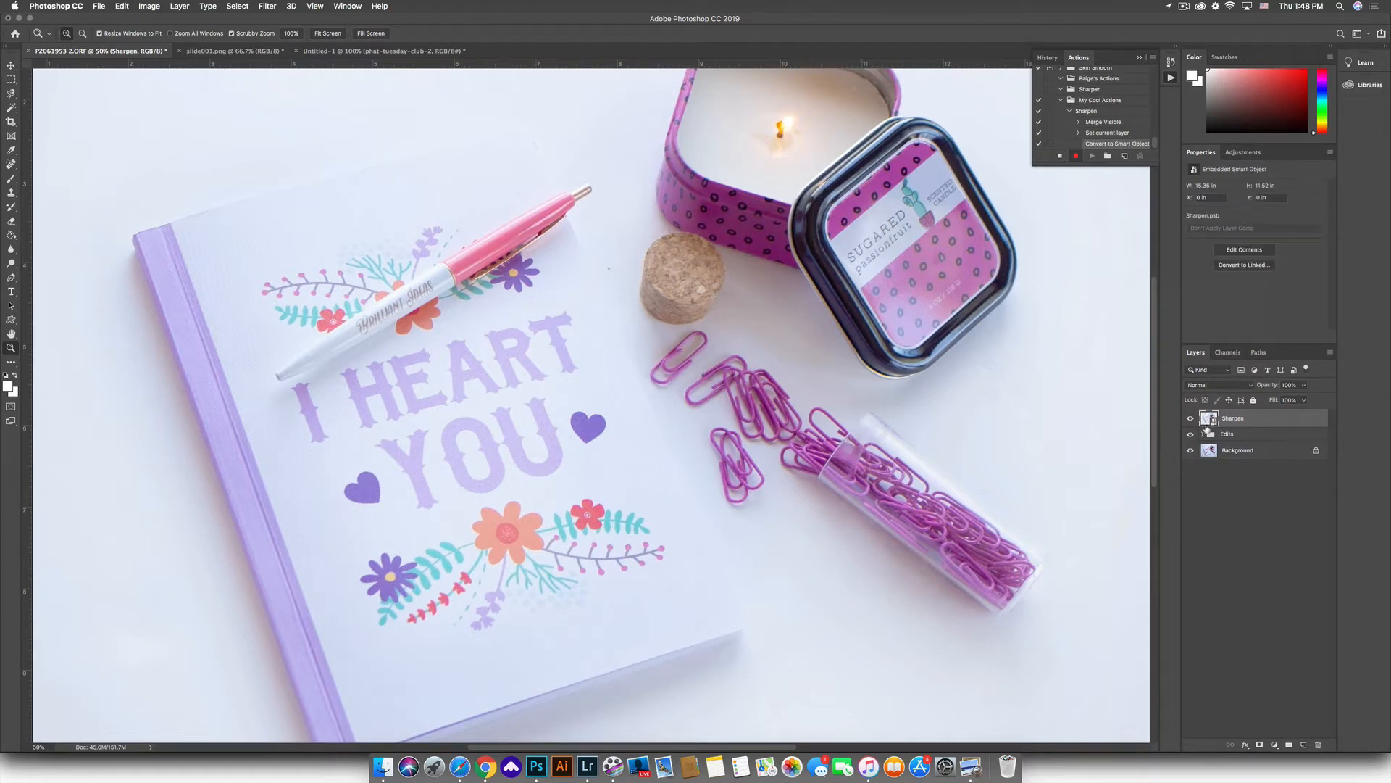
left_click(268, 5)
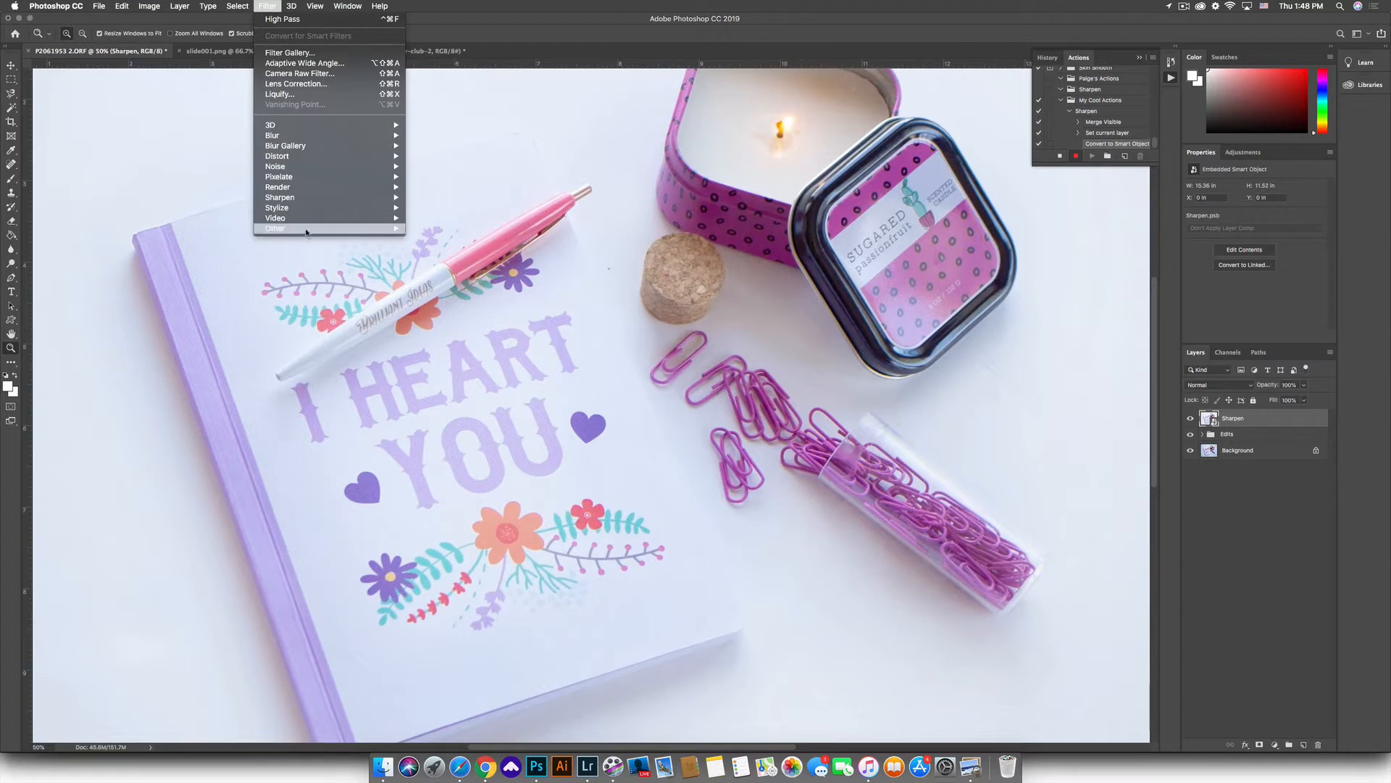
mouse_move(311, 229)
left_click(435, 240)
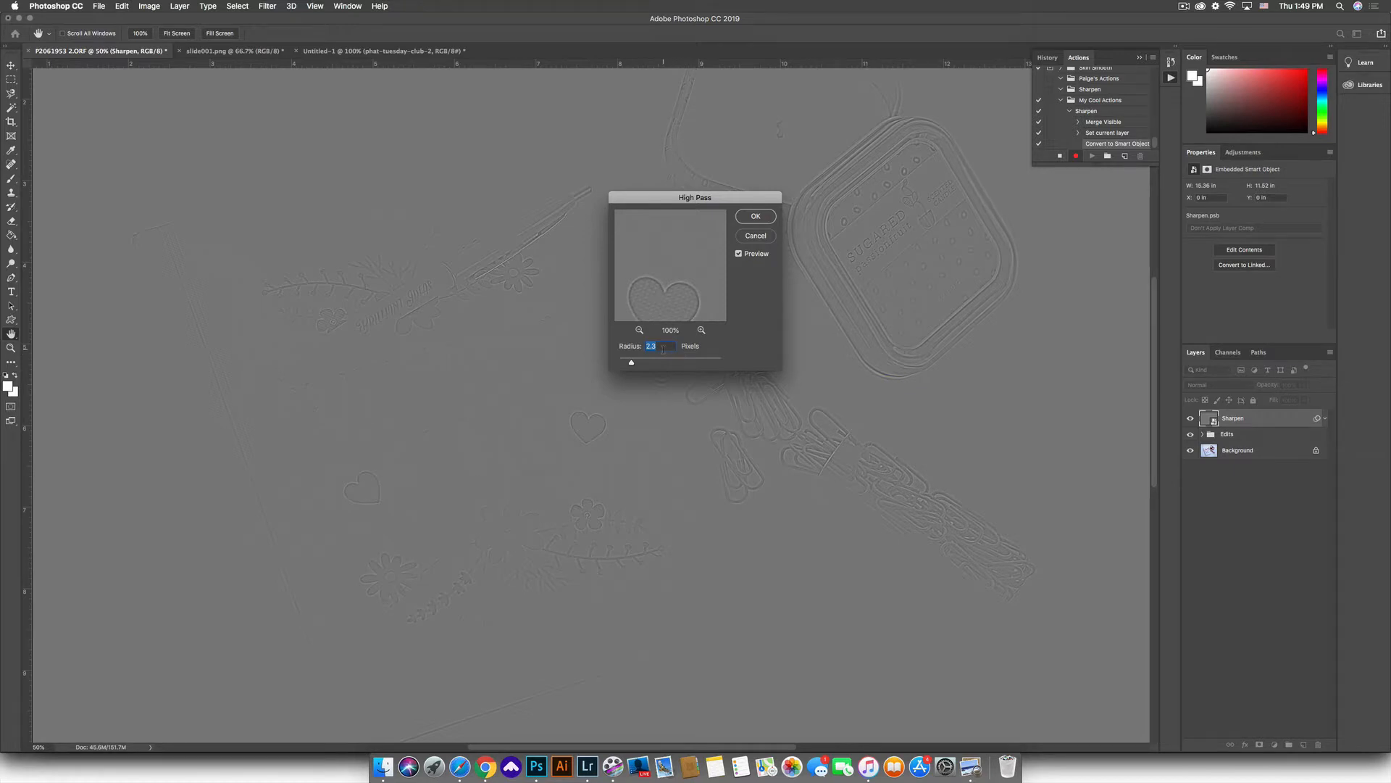
type("1.5")
left_click(766, 220)
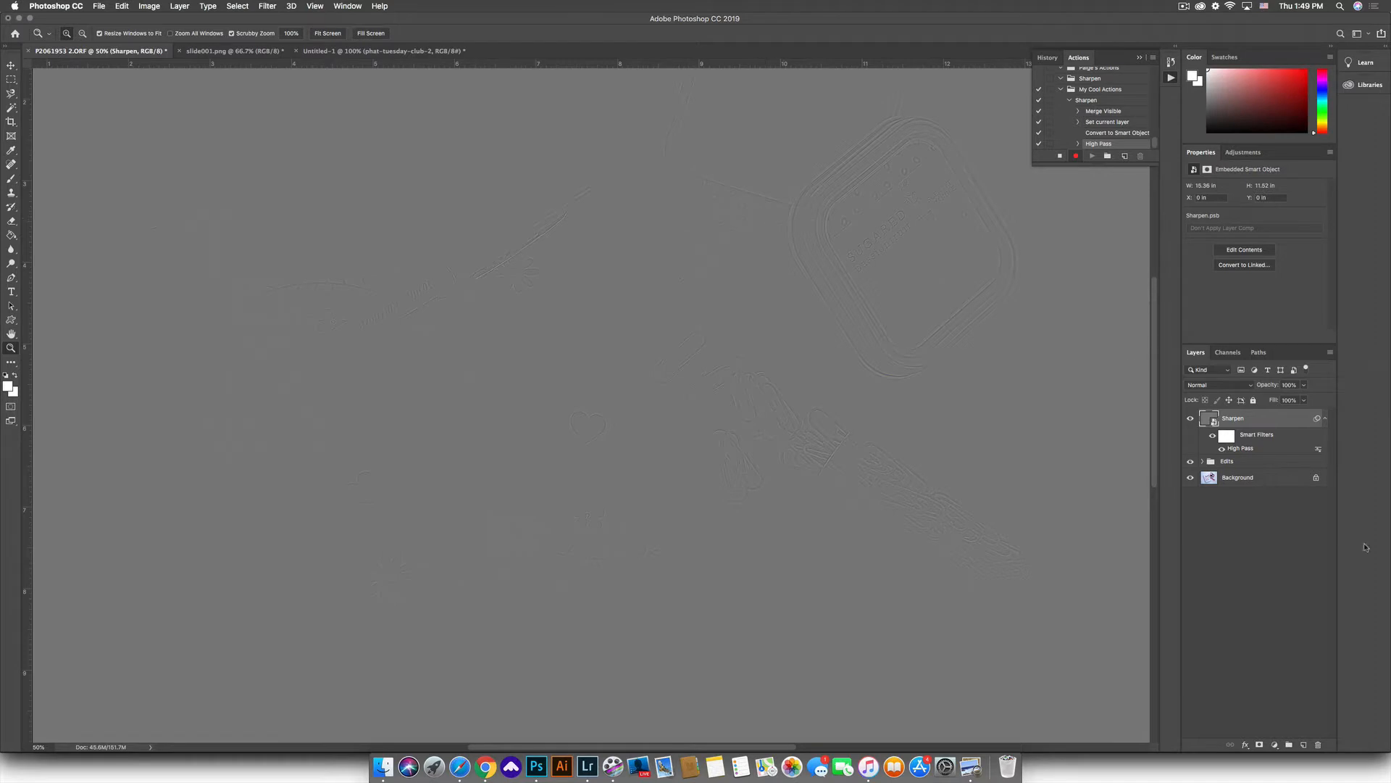
Step: Set the Sharpen layer's blend mode to Overlay and stop recording the action
left_click(1204, 383)
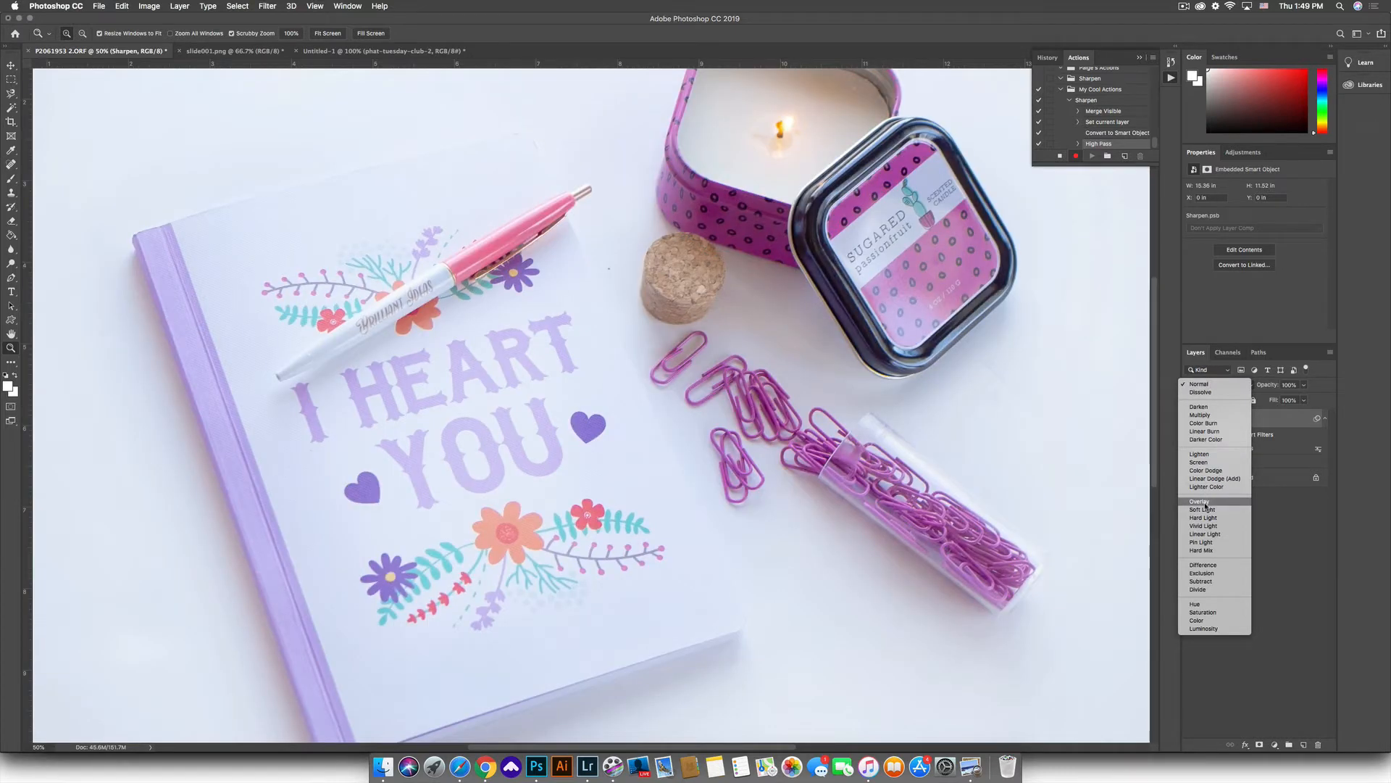
left_click(1205, 503)
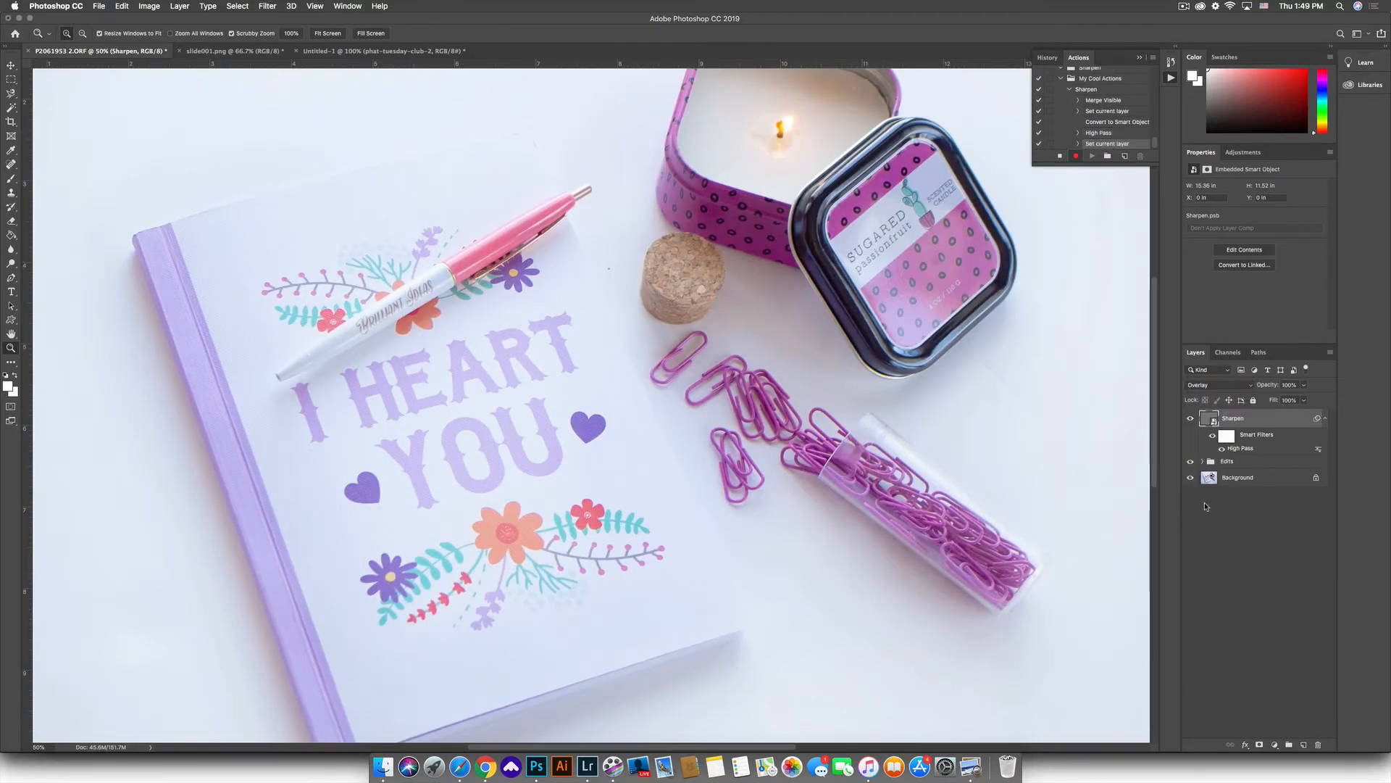
left_click(1060, 157)
Step: Delete the Sharpen layer and play the Sharpen action from My Cool Actions to rebuild it
key("Delete")
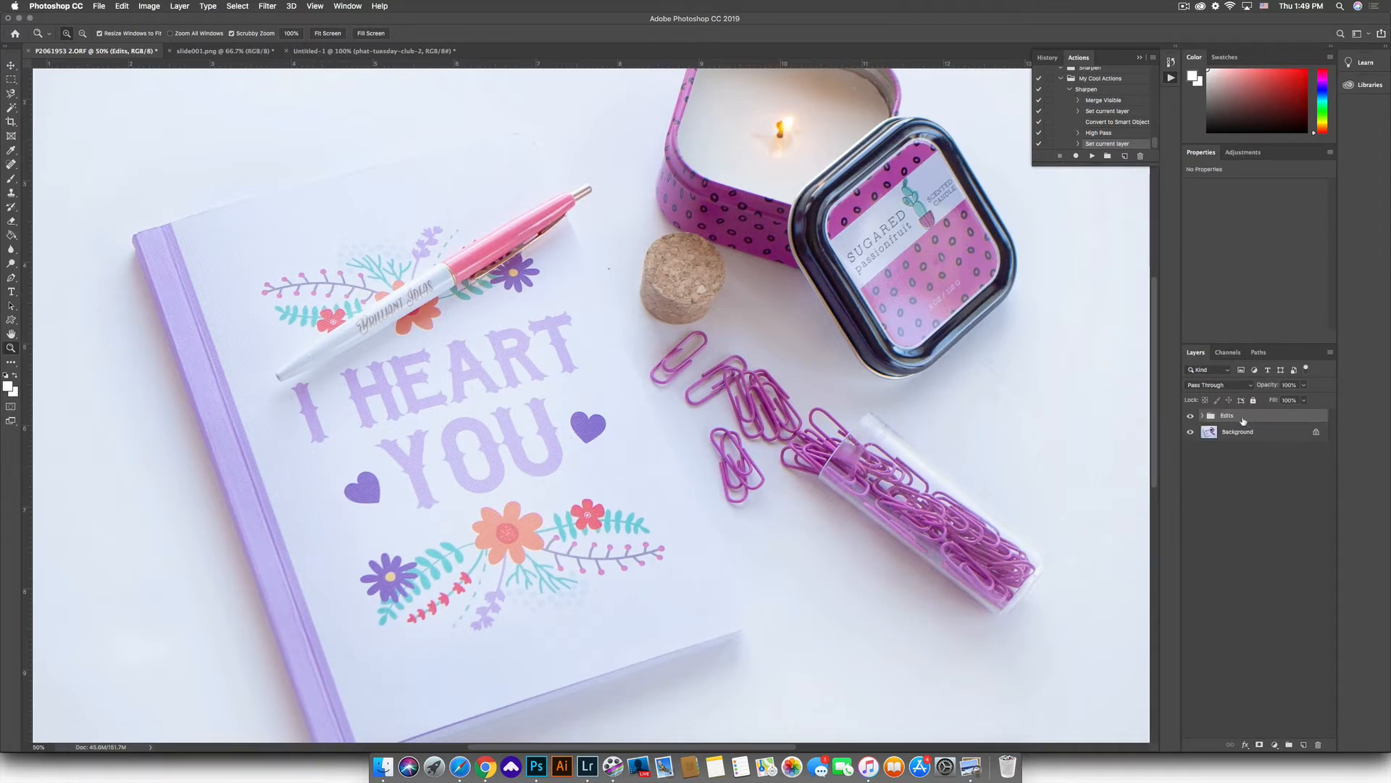
left_click(1090, 90)
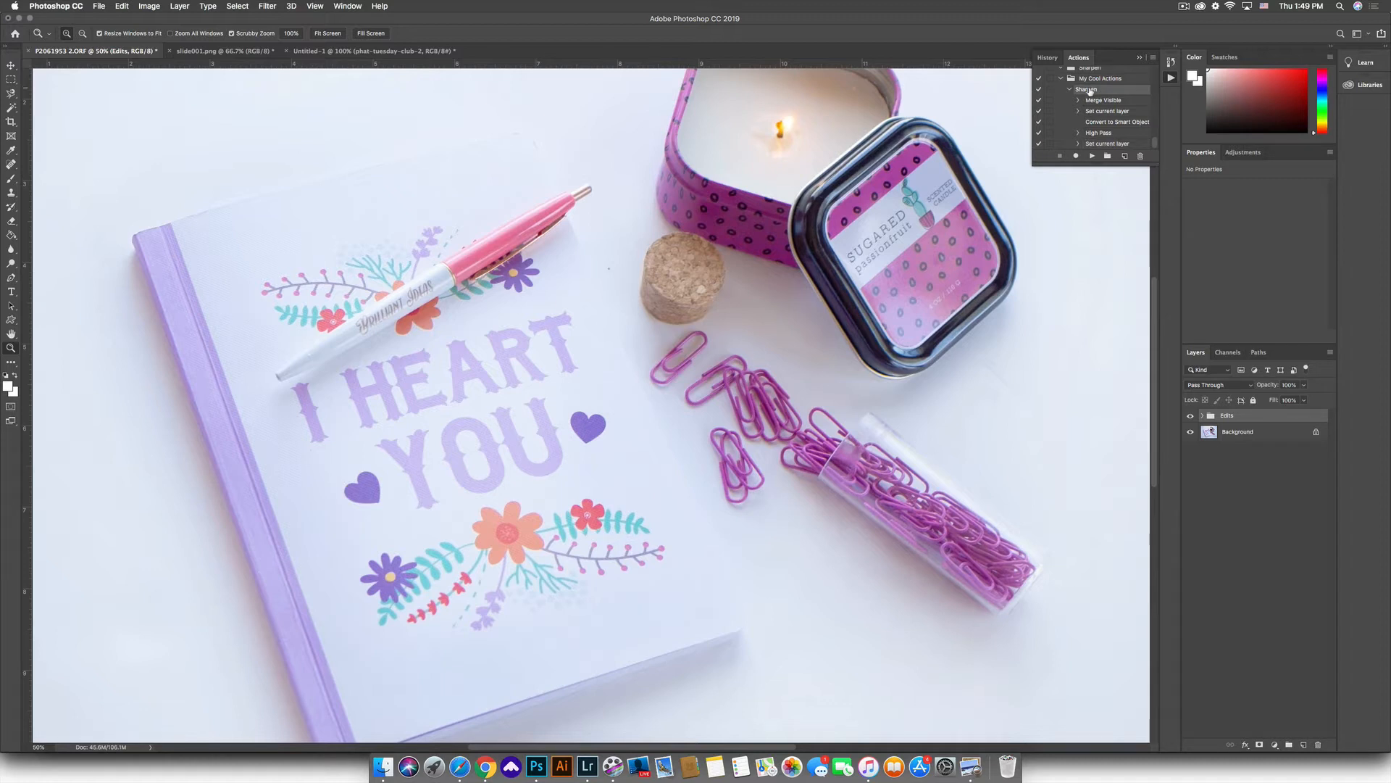
left_click(1093, 157)
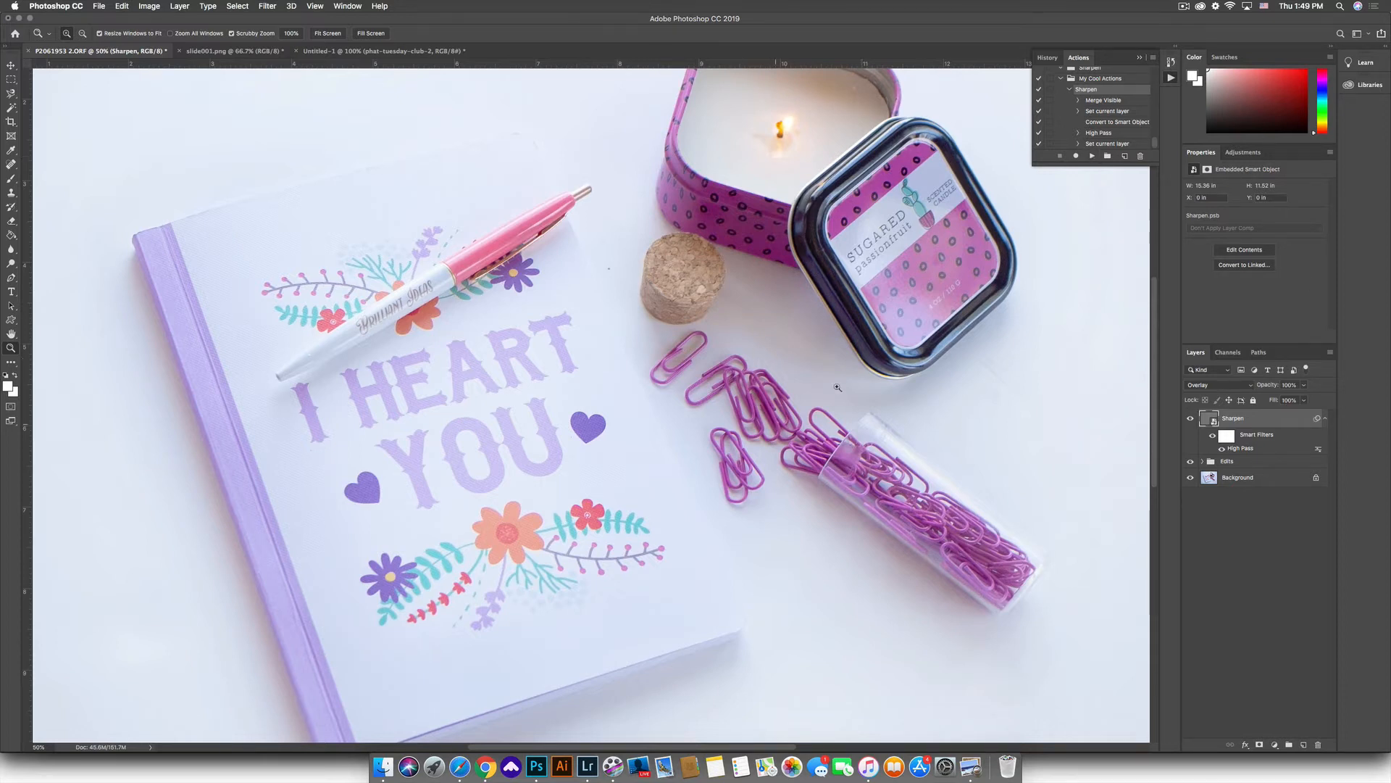
Step: Set the radius of the Sharpen layer's High Pass smart filter to 1.9 pixels
double_click(1241, 449)
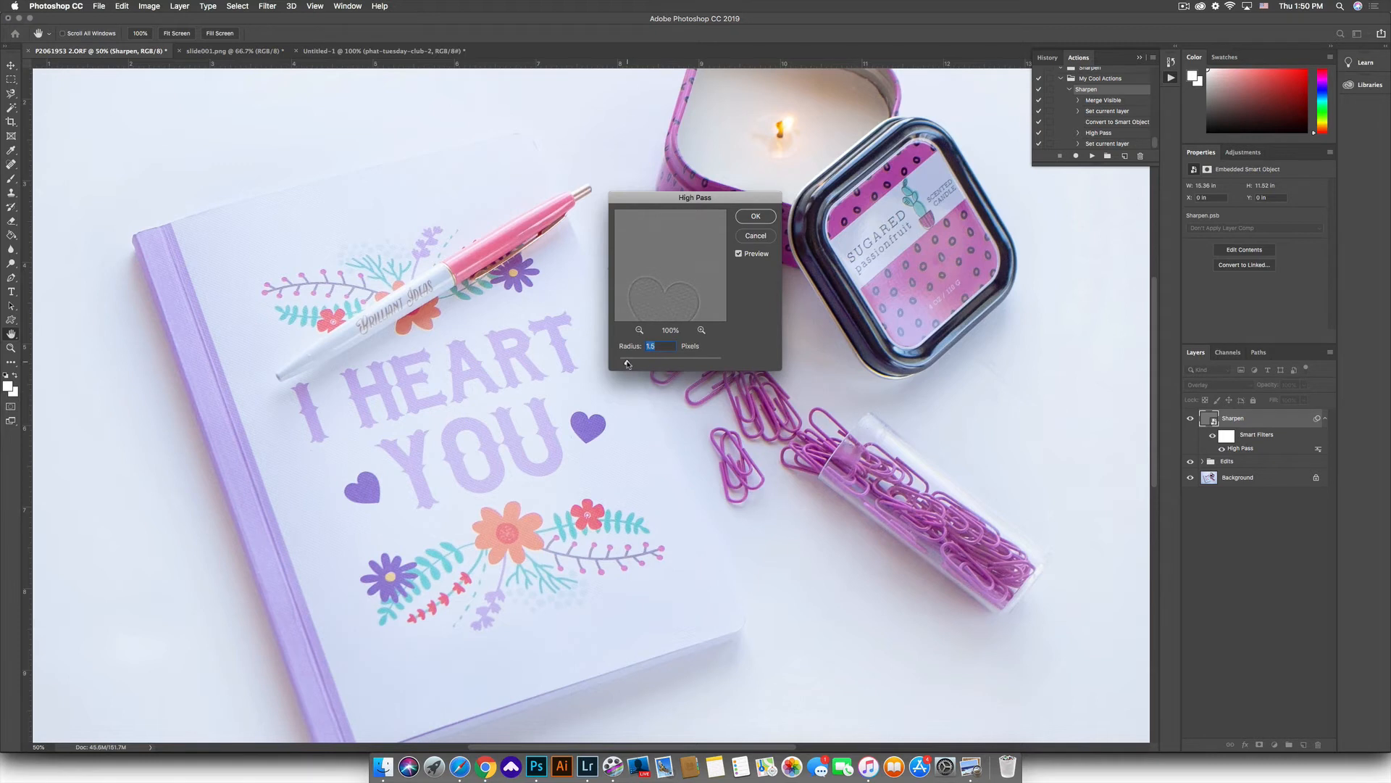
left_click_drag(628, 364, 633, 358)
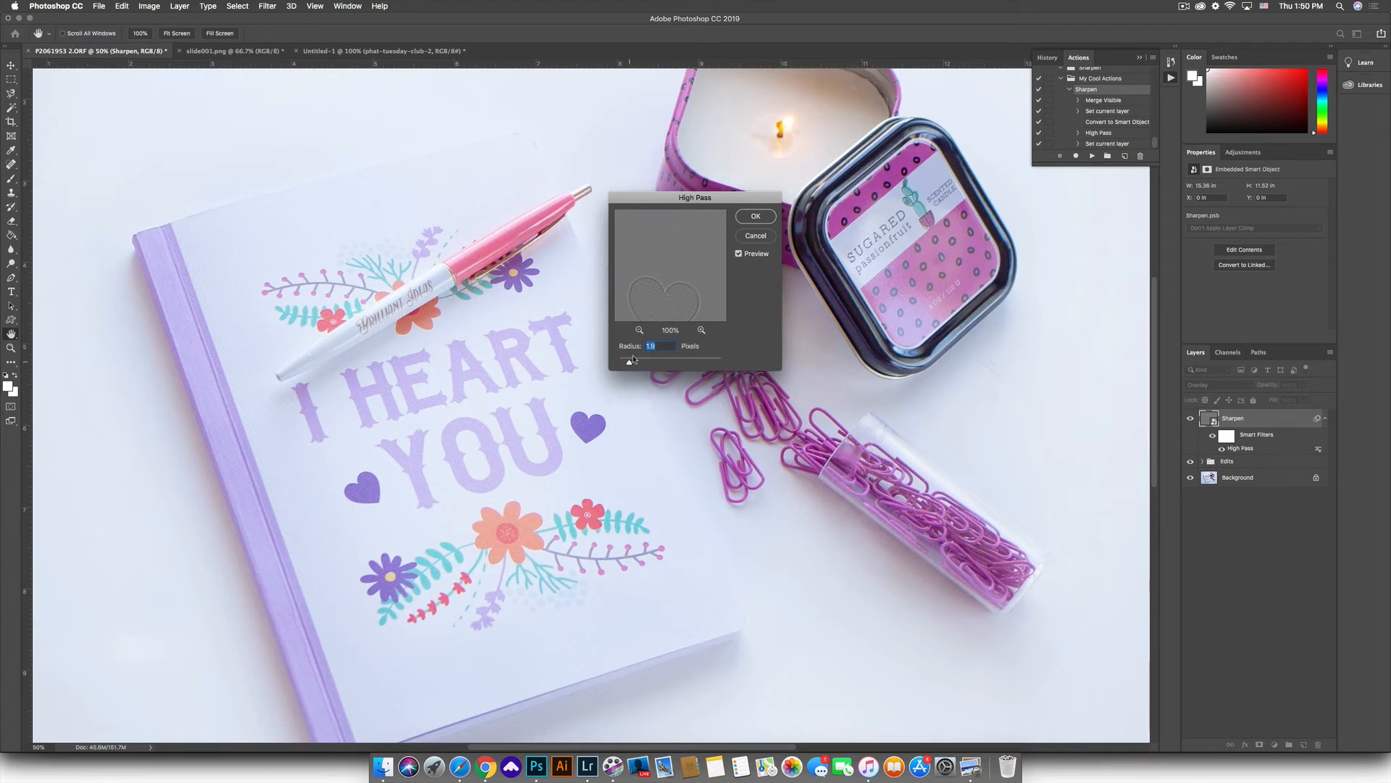
left_click(768, 217)
key("z")
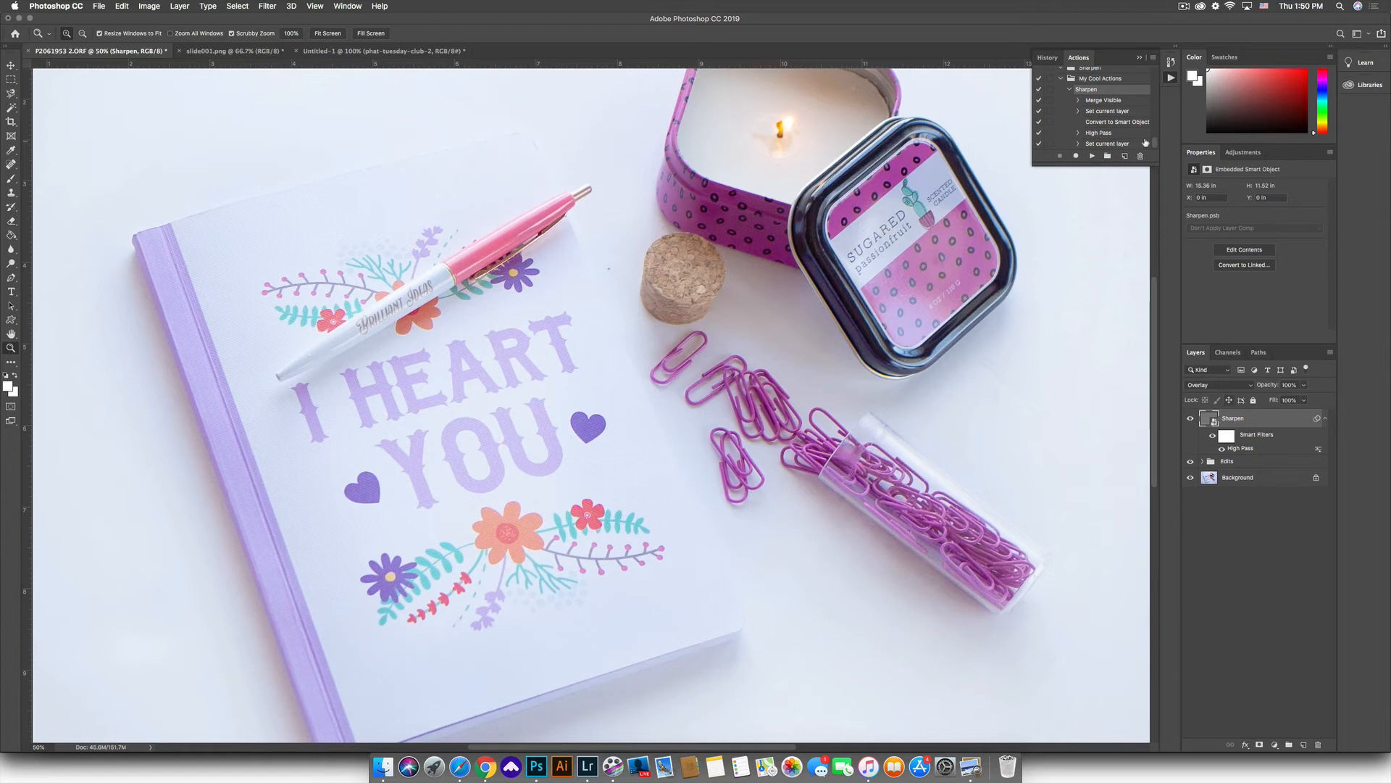